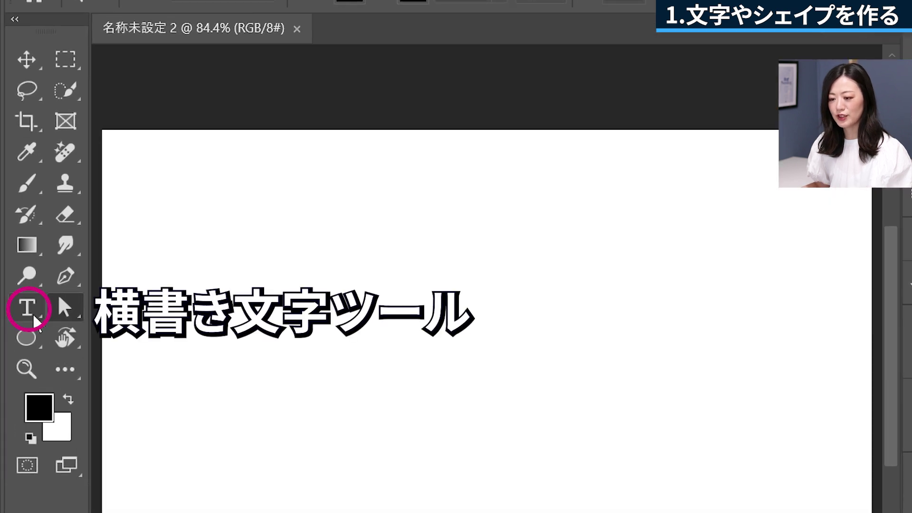
# Step: Switch to the Horizontal Type Tool in the blank 1280×720 document
pyautogui.click(34, 315)
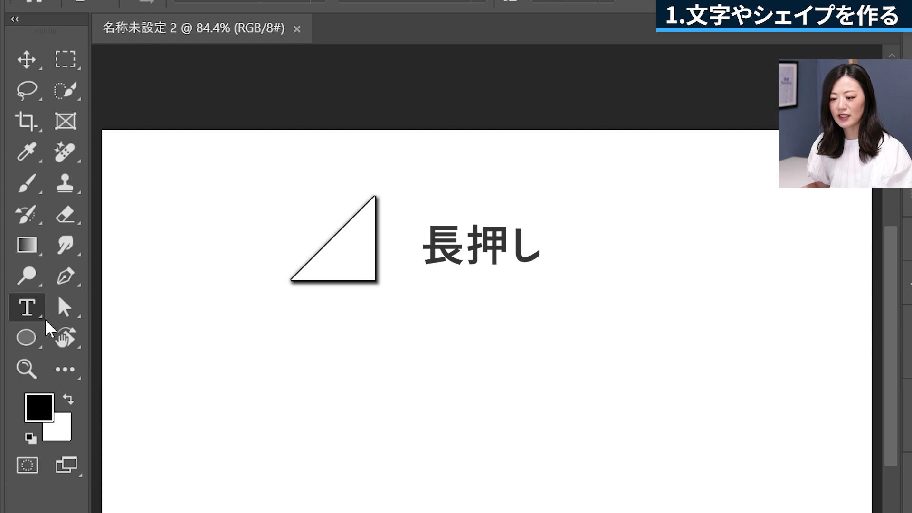
# Step: Type 'ぷるぷる' on the canvas with the Horizontal Type Tool in TA_kasanemarugo
pyautogui.click(29, 312)
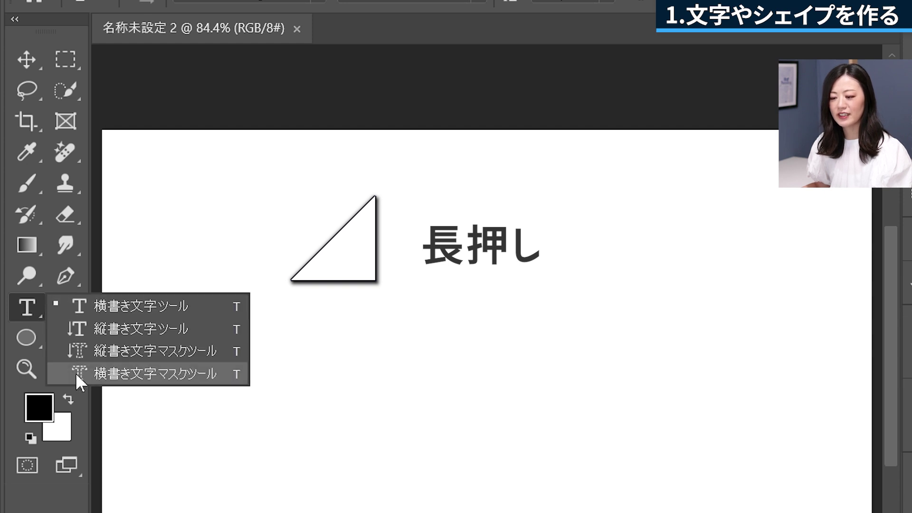
pyautogui.click(60, 373)
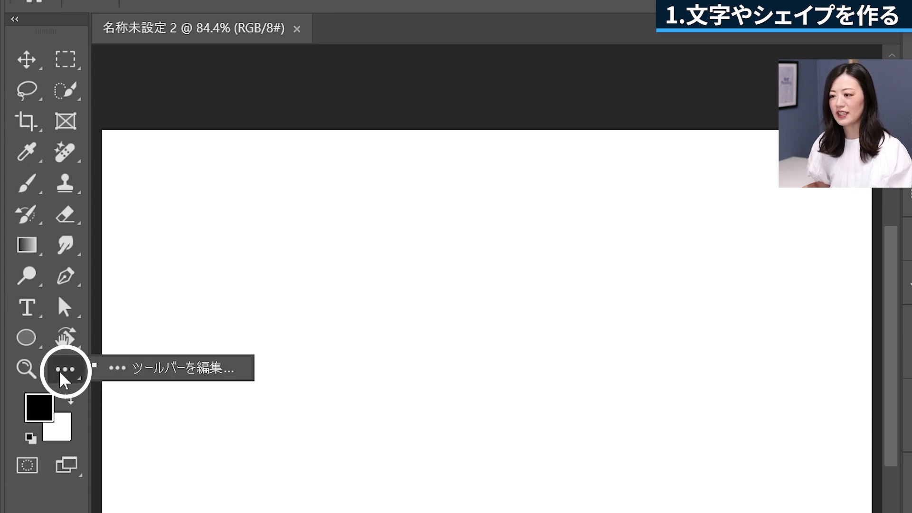
pyautogui.click(28, 308)
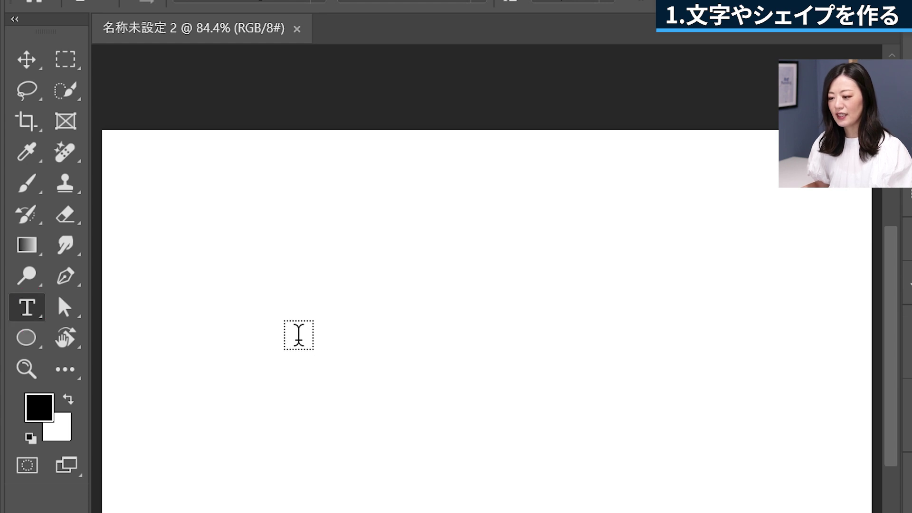
pyautogui.click(298, 334)
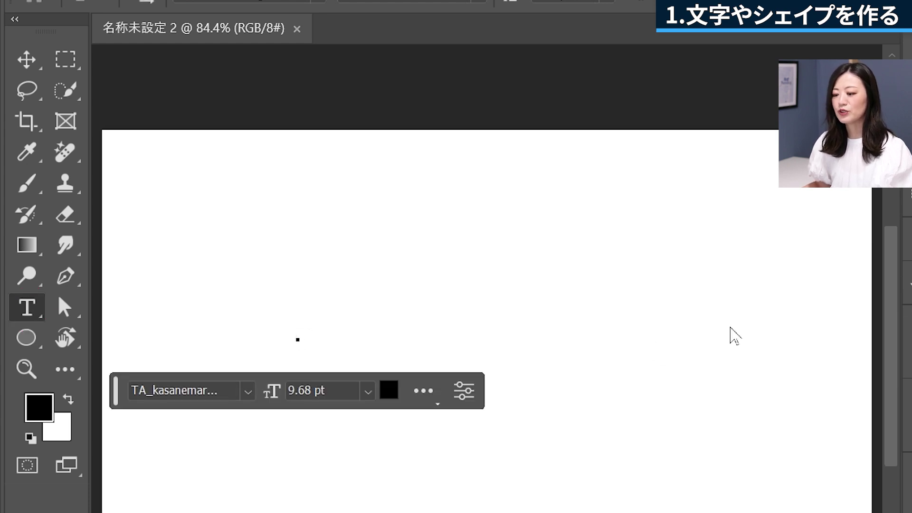
pyautogui.write('ぷるぷる')
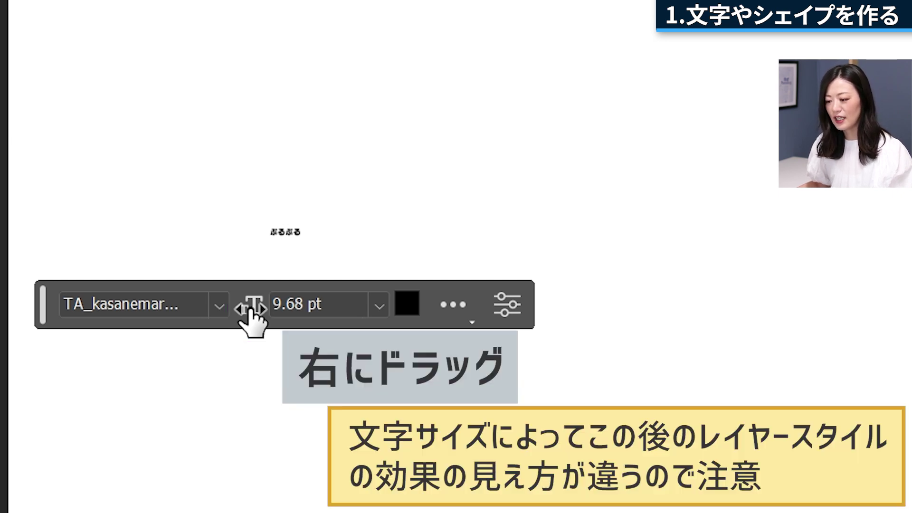
# Step: Enlarge 'ぷるぷる' to 256 pt, centre it on the canvas, and check the font list
pyautogui.moveTo(250, 316); pyautogui.dragTo(577, 302)
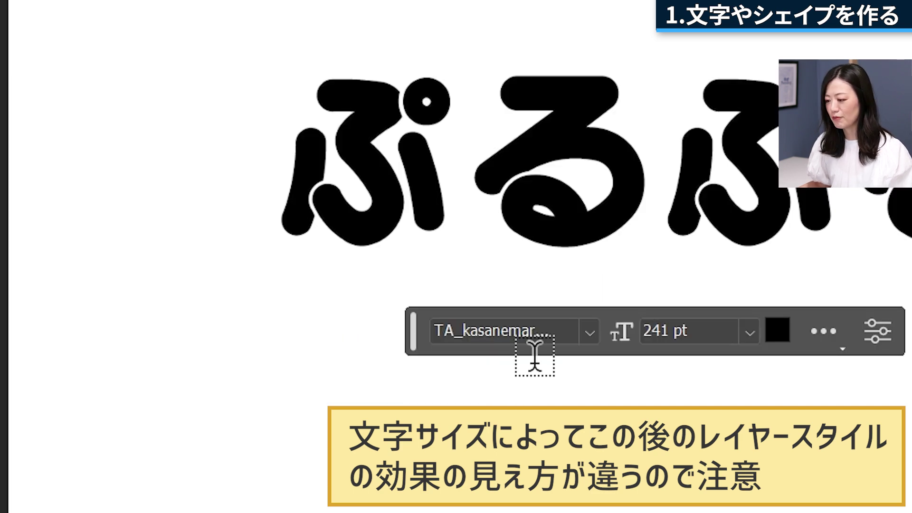
pyautogui.moveTo(594, 350); pyautogui.dragTo(615, 350)
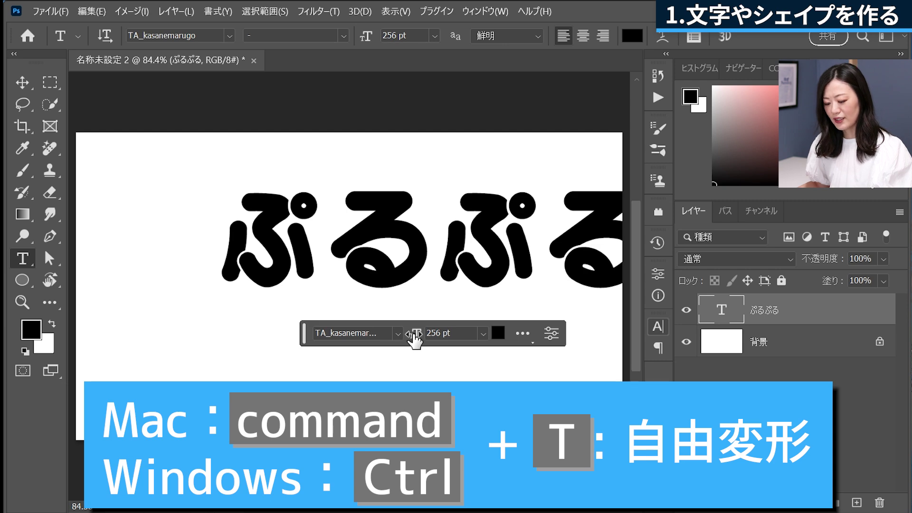
pyautogui.hotkey('ctrl', 't')
pyautogui.moveTo(454, 262)
pyautogui.mouseDown()
pyautogui.moveTo(375, 299)
pyautogui.moveTo(378, 307)
pyautogui.mouseUp()
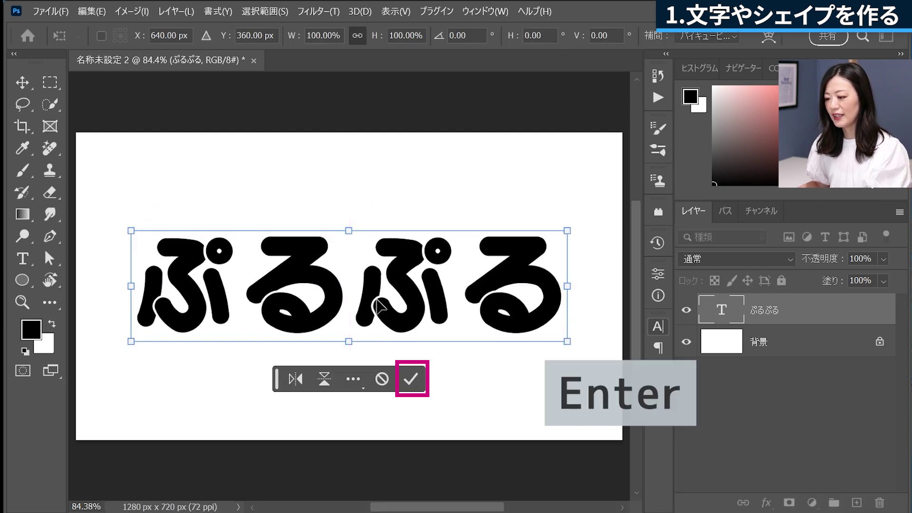
pyautogui.press('Return')
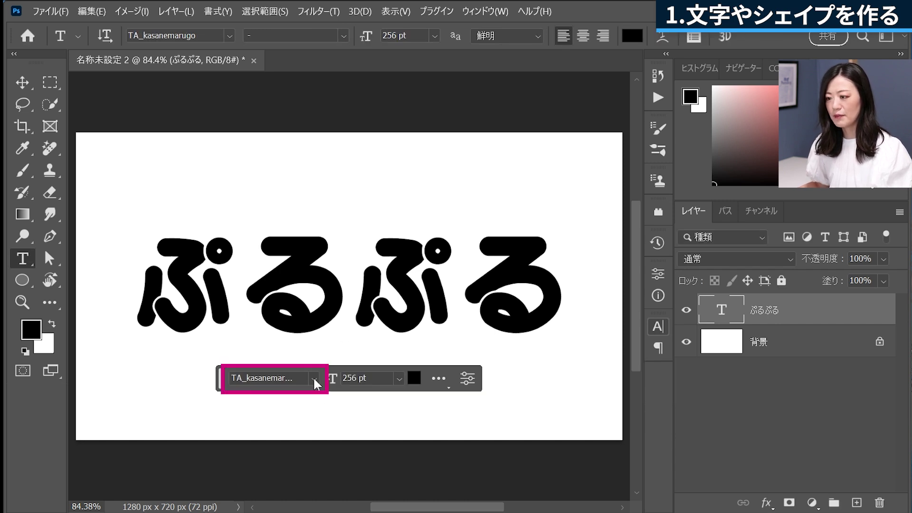
pyautogui.click(230, 37)
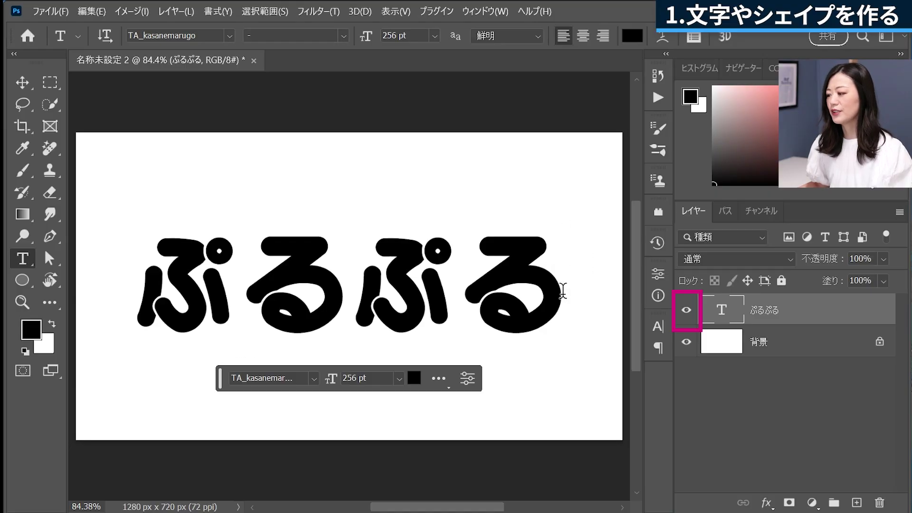
# Step: Hide the text layer and draw a trial black rectangle with the Rectangle Tool
pyautogui.click(686, 311)
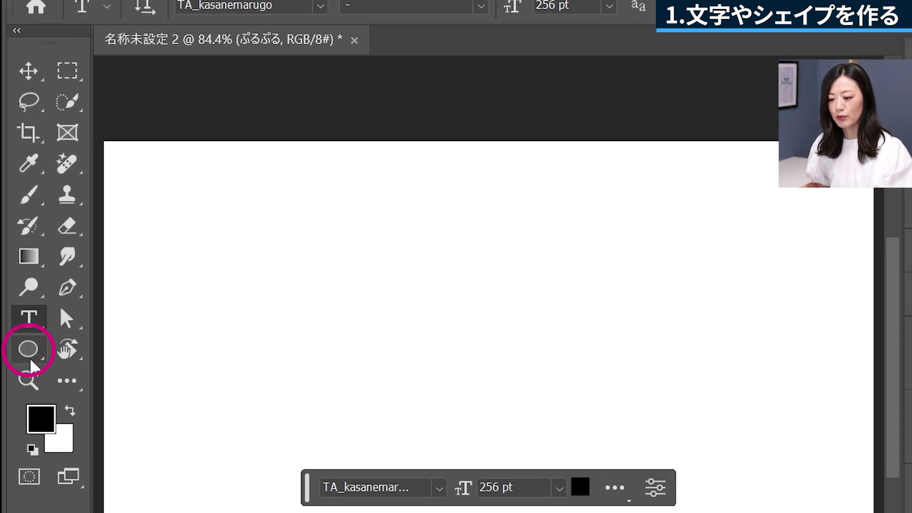
pyautogui.click(34, 354)
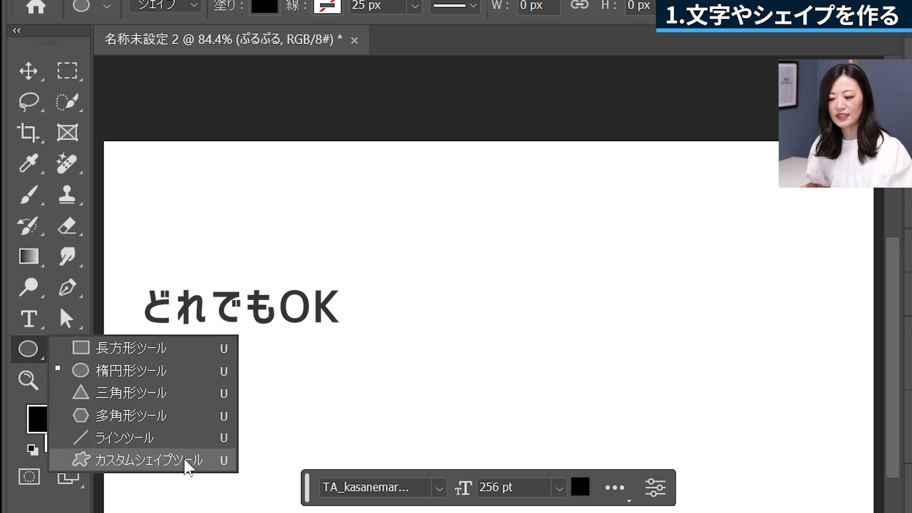
pyautogui.click(171, 354)
pyautogui.moveTo(188, 190)
pyautogui.mouseDown()
pyautogui.moveTo(194, 205)
pyautogui.moveTo(518, 368)
pyautogui.mouseUp()
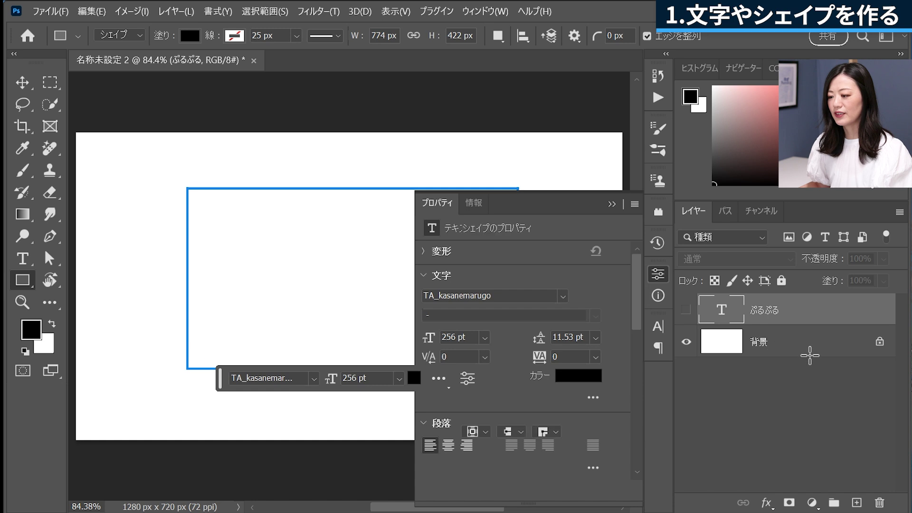
pyautogui.click(612, 205)
# Step: Hide the rectangle, show the 'ぷるぷる' layer again, and delete the rectangle layer
pyautogui.click(686, 310)
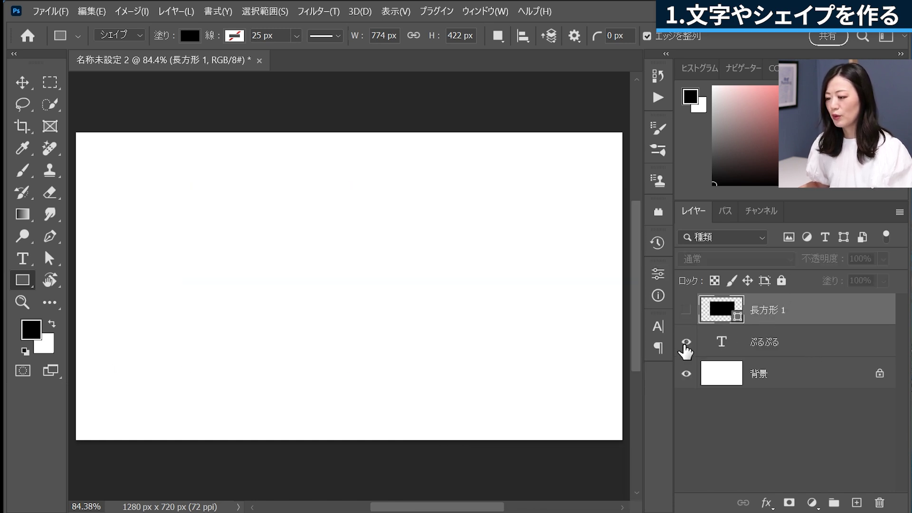
pyautogui.click(685, 343)
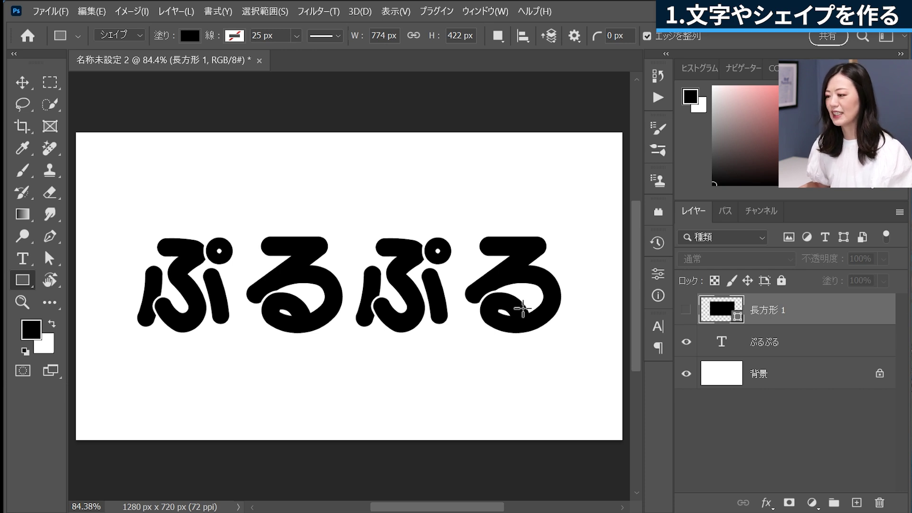
pyautogui.hotkey('alt', '[')
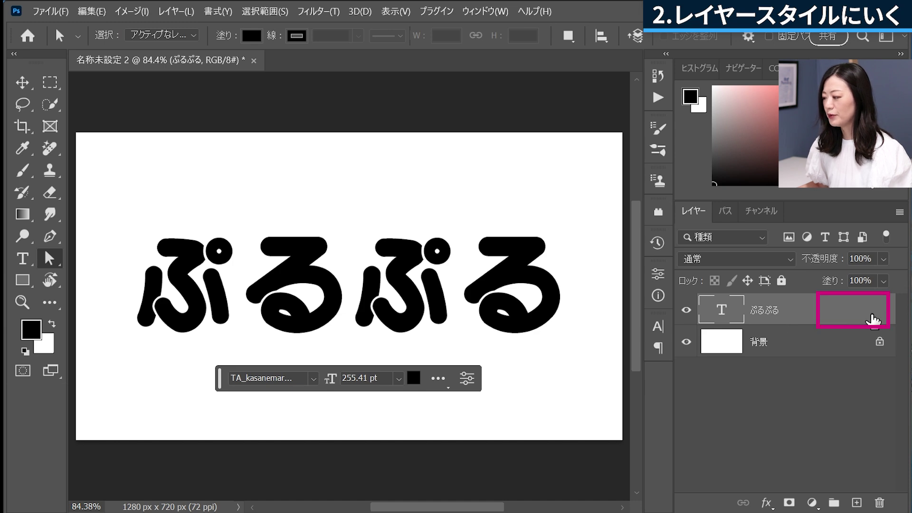
# Step: Add a Gradient Overlay to the text using the Blue folder's 青_07 preset
pyautogui.doubleClick(873, 318)
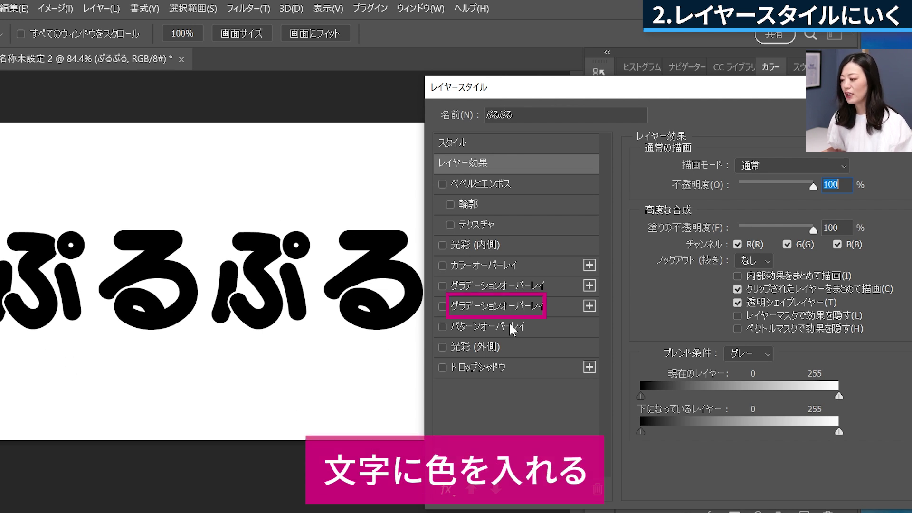
pyautogui.click(509, 308)
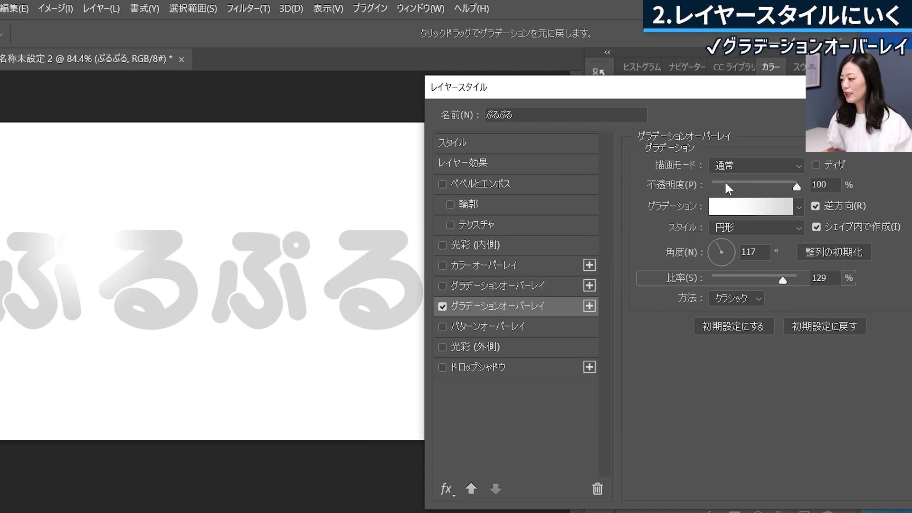
pyautogui.click(799, 208)
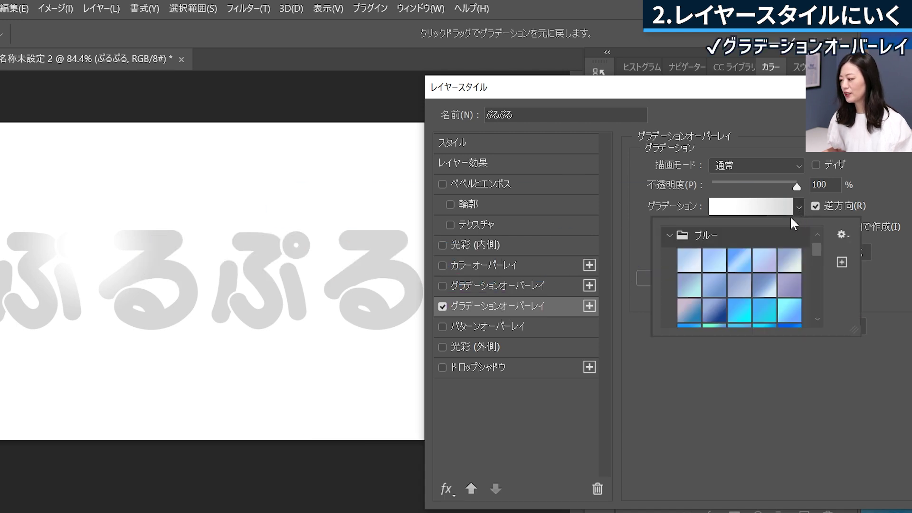
pyautogui.click(668, 235)
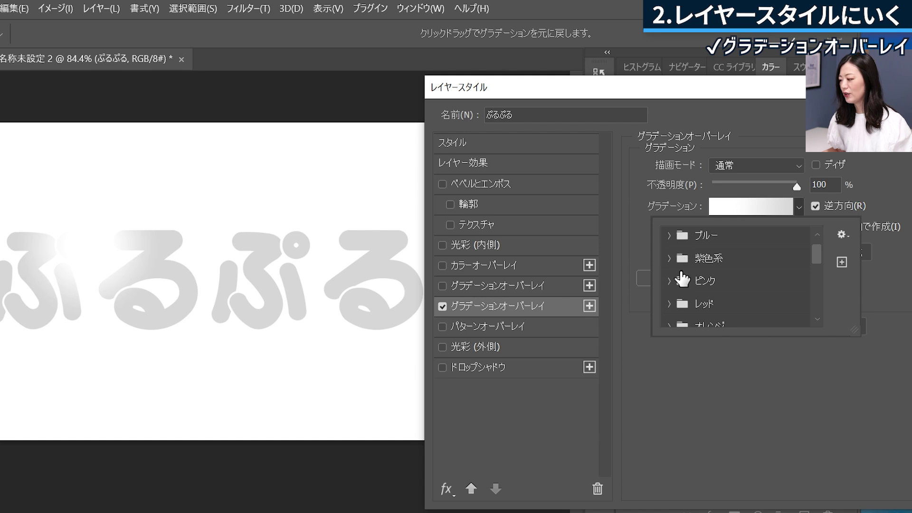
pyautogui.click(669, 236)
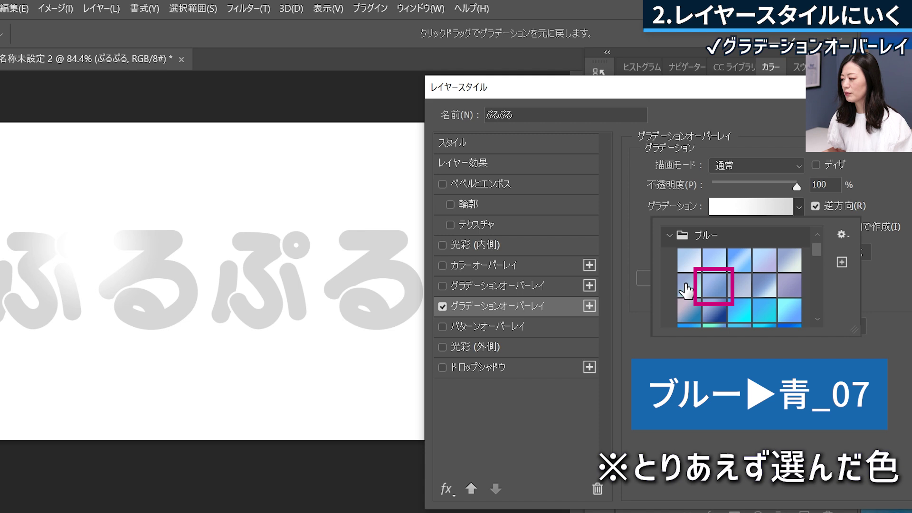
pyautogui.click(715, 290)
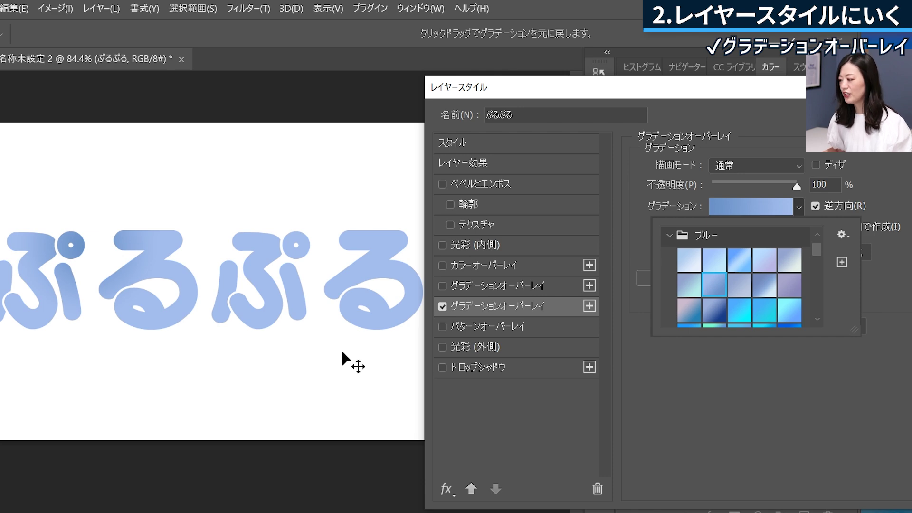
pyautogui.click(754, 208)
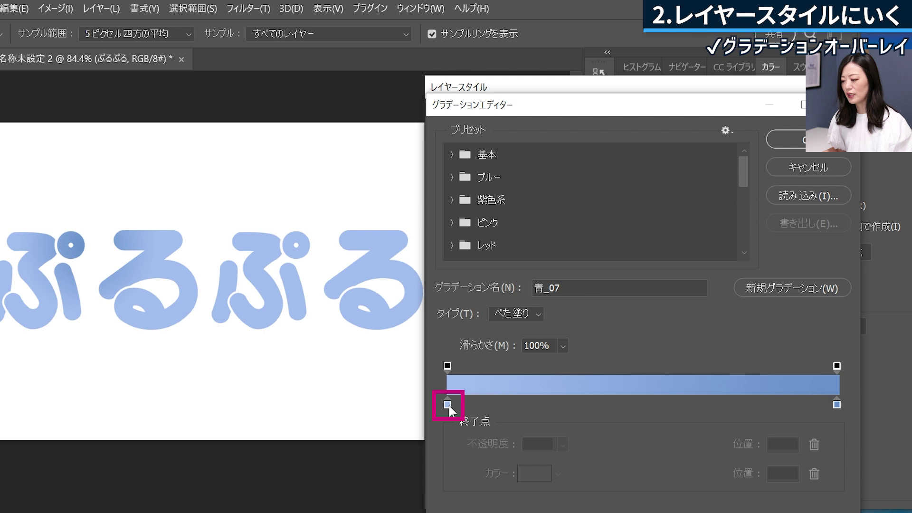
# Step: Change the gradient's left stop colour to pale blue #baccec
pyautogui.doubleClick(448, 404)
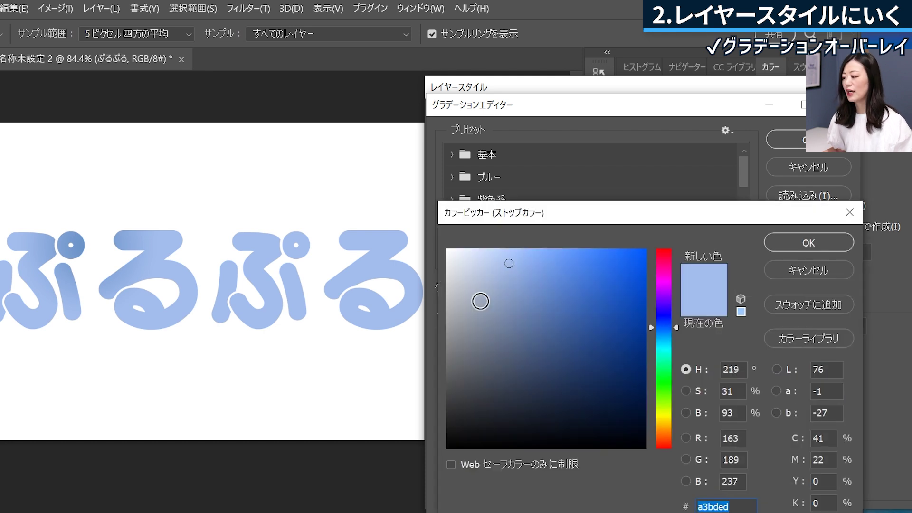
pyautogui.click(500, 306)
pyautogui.moveTo(500, 306); pyautogui.dragTo(490, 270)
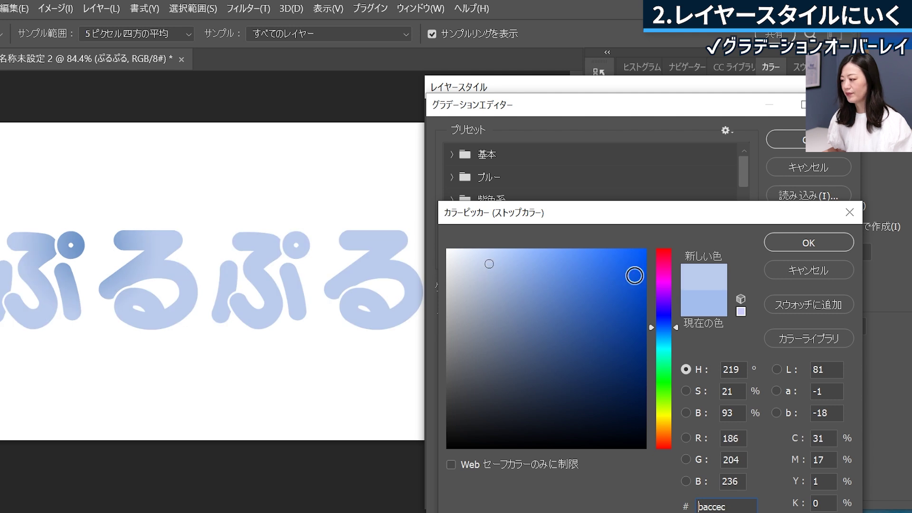
pyautogui.click(809, 244)
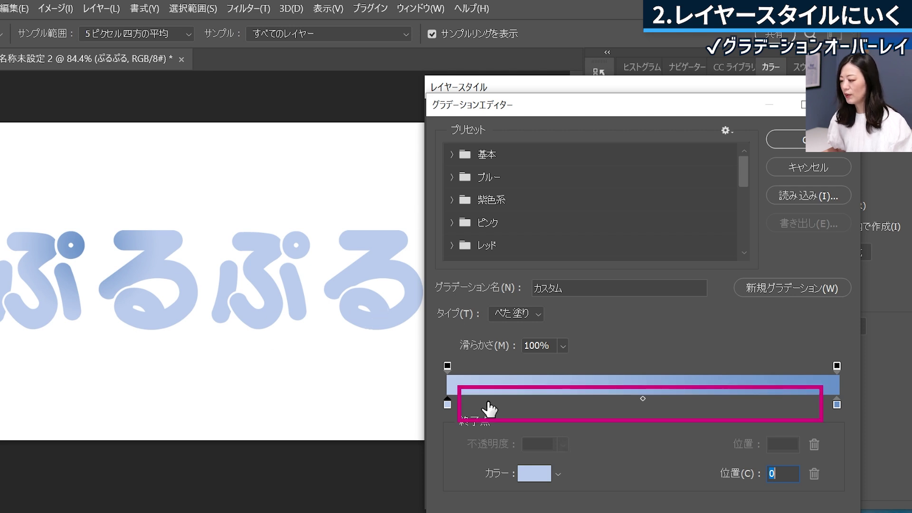
# Step: Add a darker #6b88bd stop and slide it further along the gradient
pyautogui.click(556, 401)
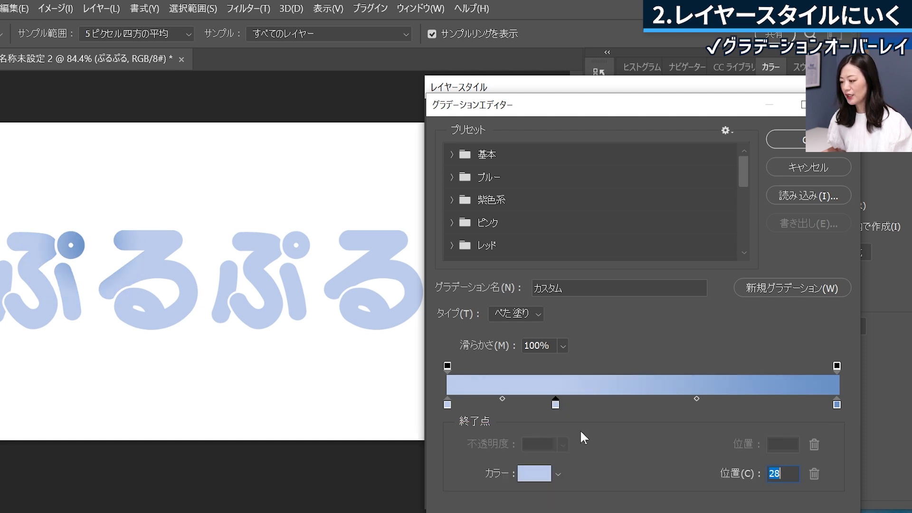
pyautogui.doubleClick(555, 404)
pyautogui.moveTo(555, 406); pyautogui.dragTo(532, 301)
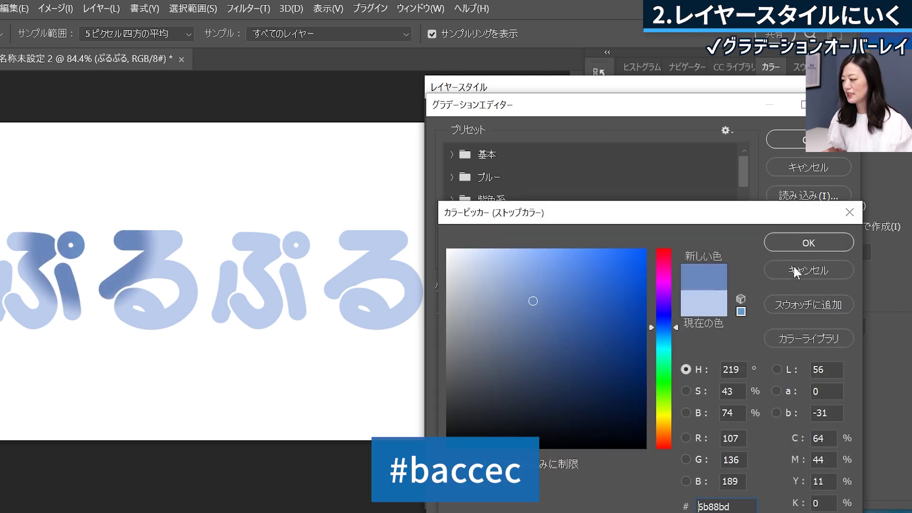
pyautogui.click(816, 243)
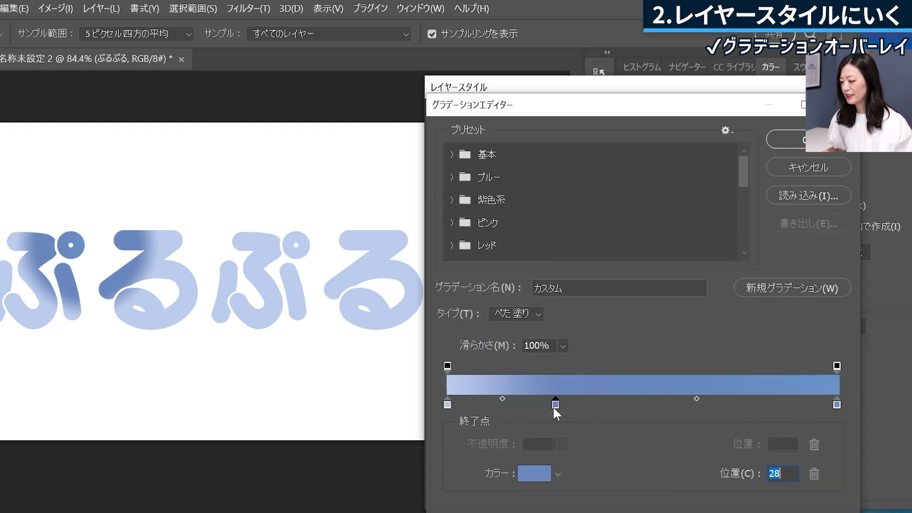
pyautogui.moveTo(555, 405); pyautogui.dragTo(643, 403)
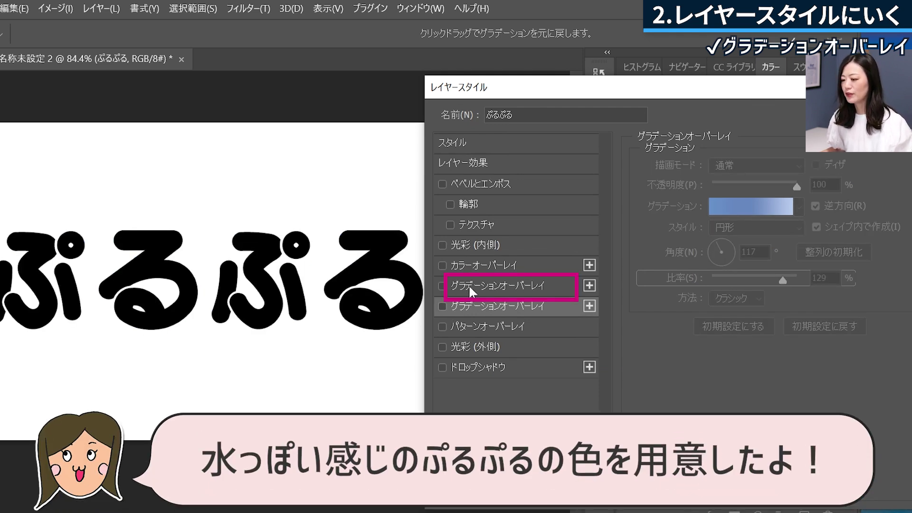
# Step: Re-enable Gradient Overlay with the teal-to-pale-blue gradient
pyautogui.click(477, 291)
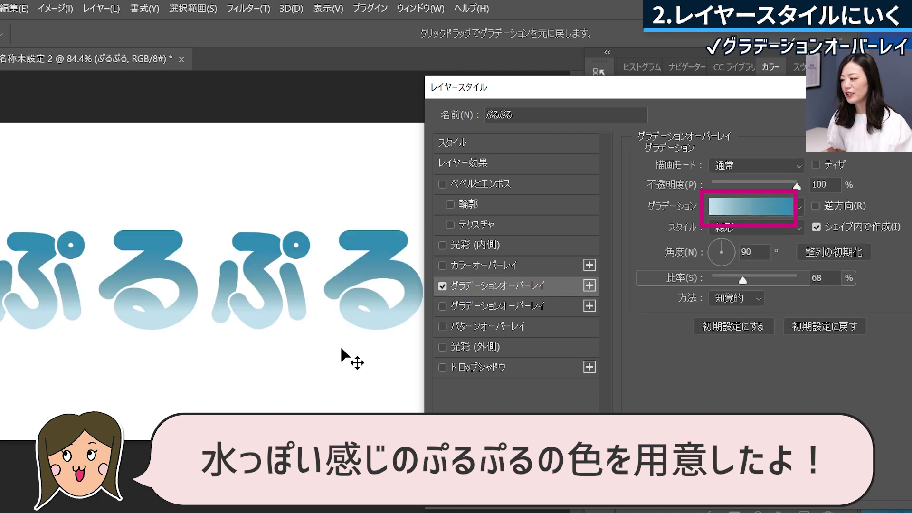
pyautogui.click(742, 214)
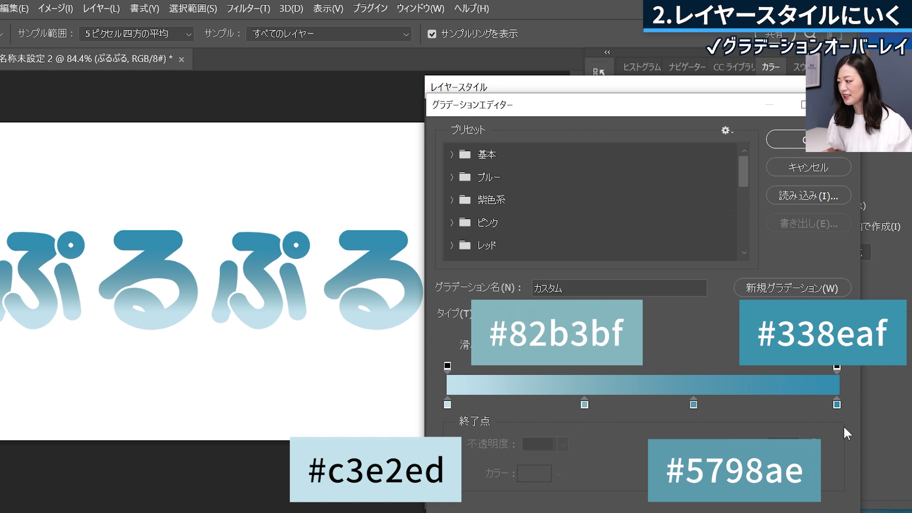
pyautogui.click(819, 142)
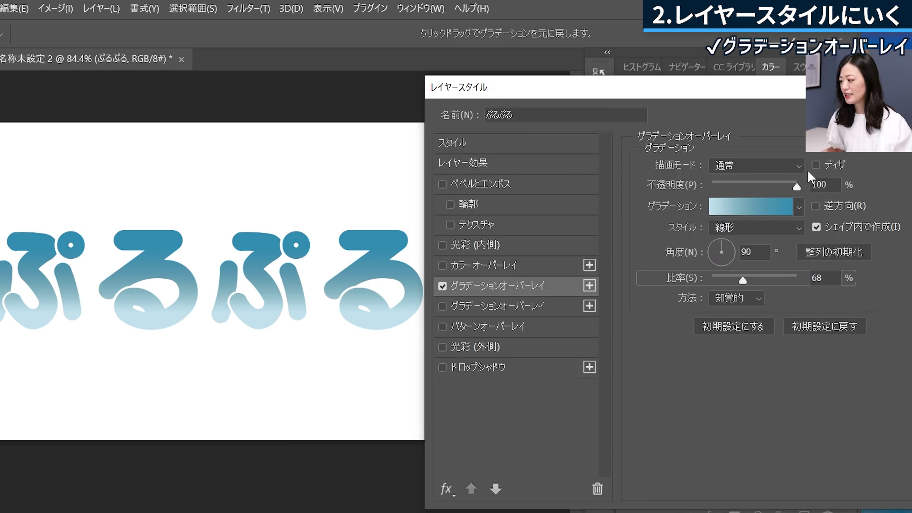
# Step: Try Radial, Angle, Reflected and Diamond styles, then settle on Linear at 68% scale
pyautogui.click(796, 226)
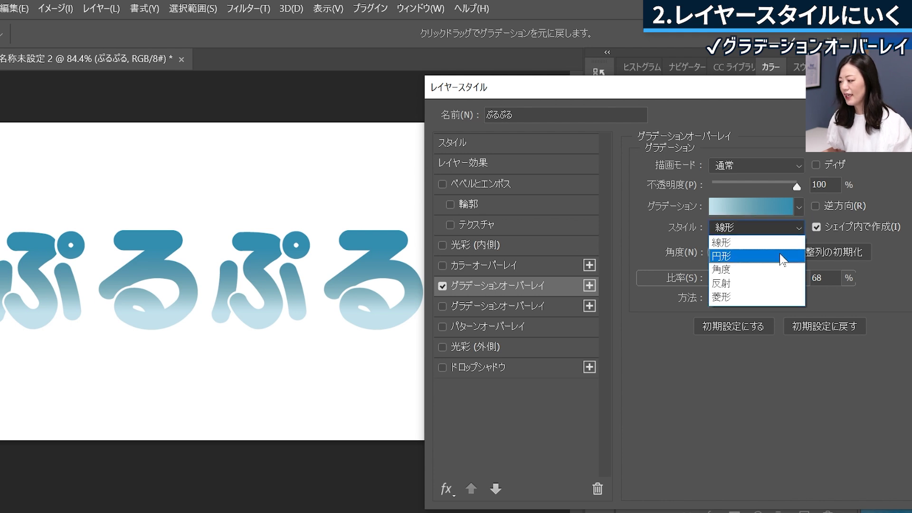
pyautogui.click(779, 250)
pyautogui.click(791, 226)
pyautogui.click(768, 268)
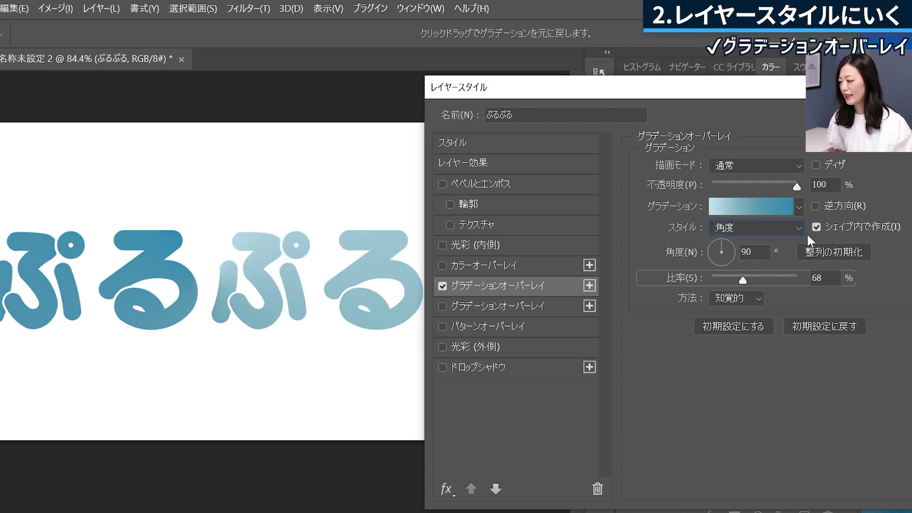
pyautogui.click(800, 227)
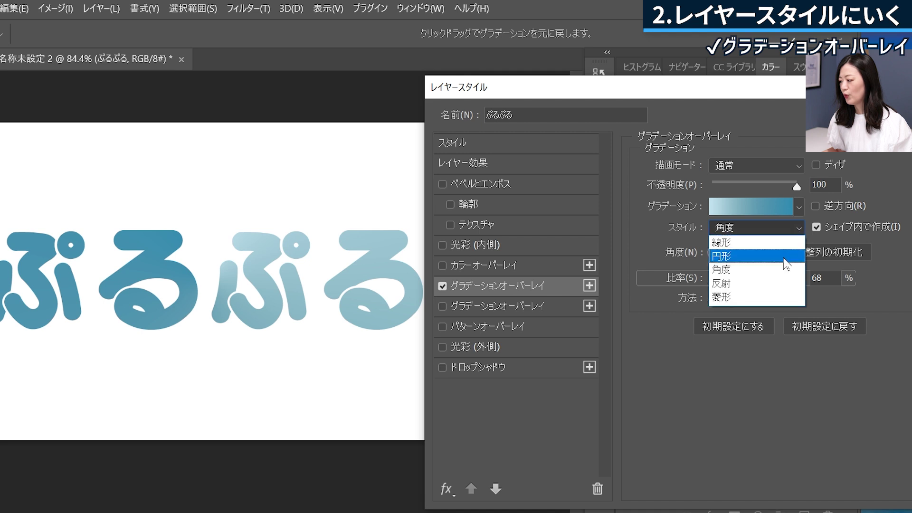
pyautogui.click(778, 287)
pyautogui.click(793, 230)
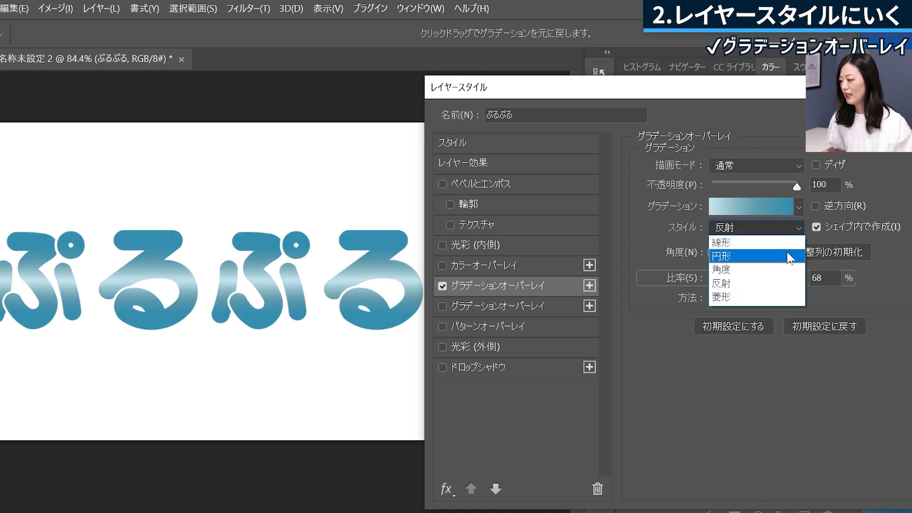
pyautogui.click(760, 298)
pyautogui.click(796, 229)
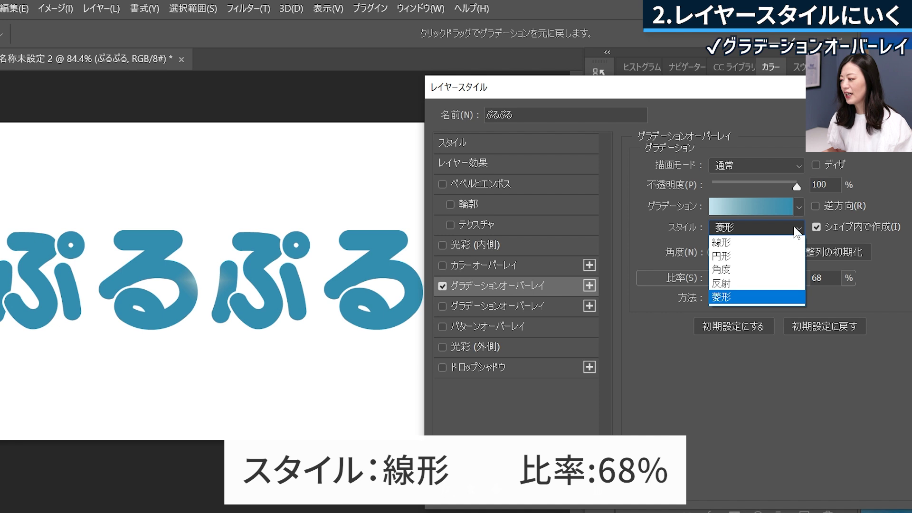
pyautogui.click(775, 242)
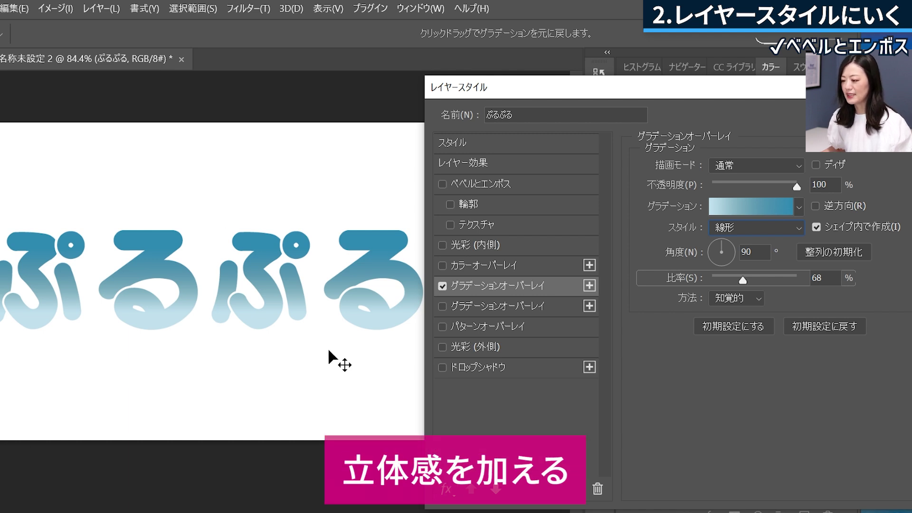
pyautogui.click(484, 188)
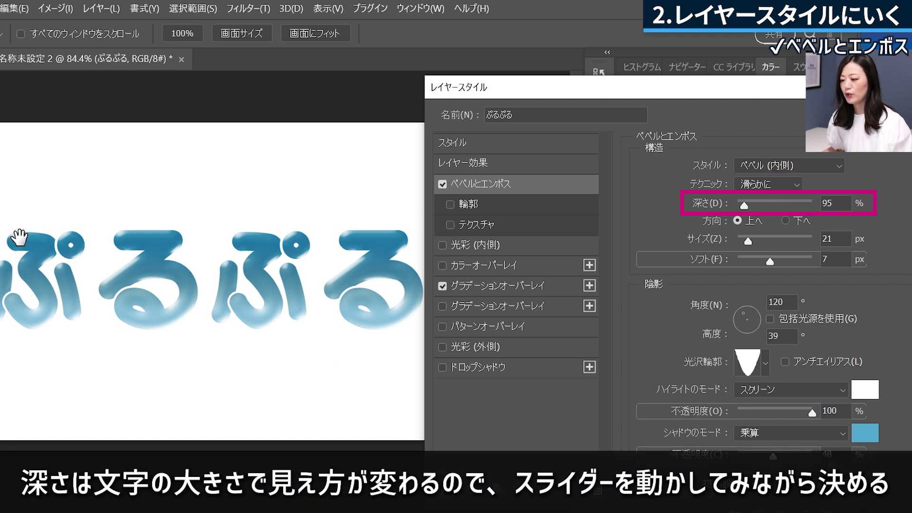
# Step: Set the inner bevel to 95% depth with direction Up
pyautogui.moveTo(743, 205); pyautogui.dragTo(746, 205)
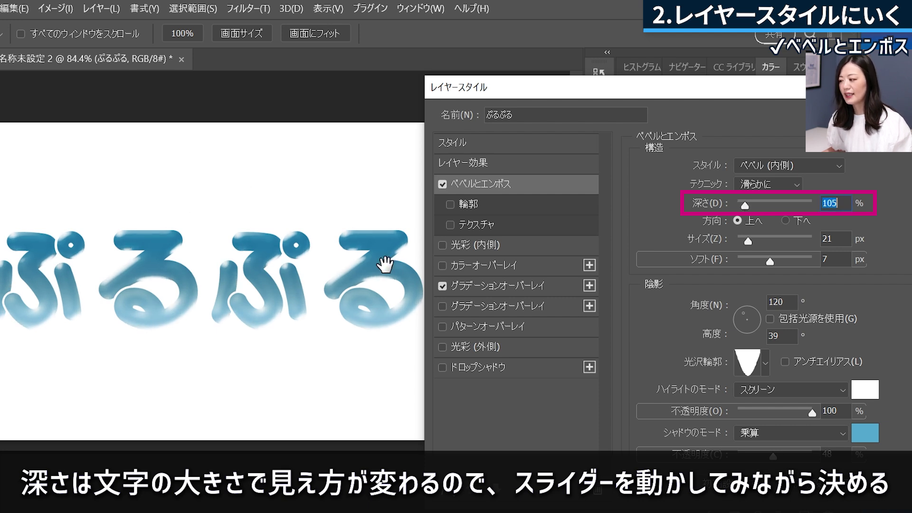
pyautogui.moveTo(745, 206); pyautogui.dragTo(743, 205)
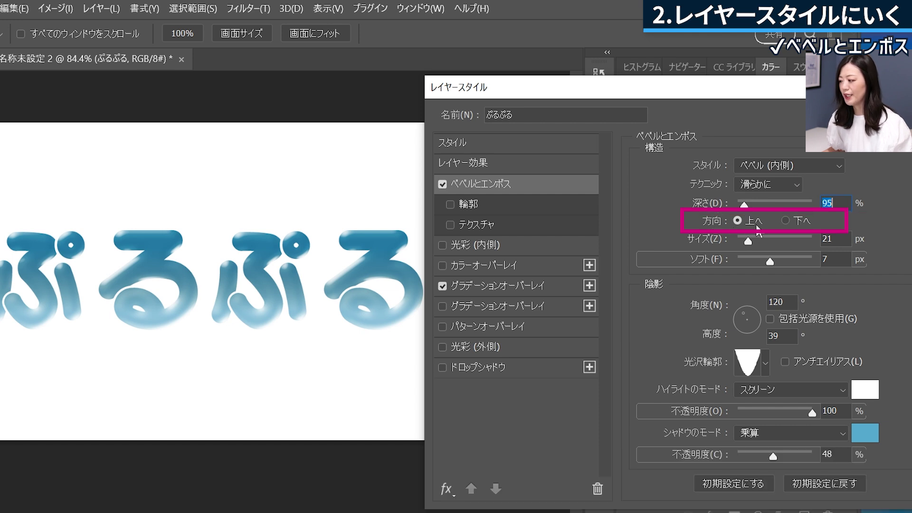
pyautogui.click(785, 222)
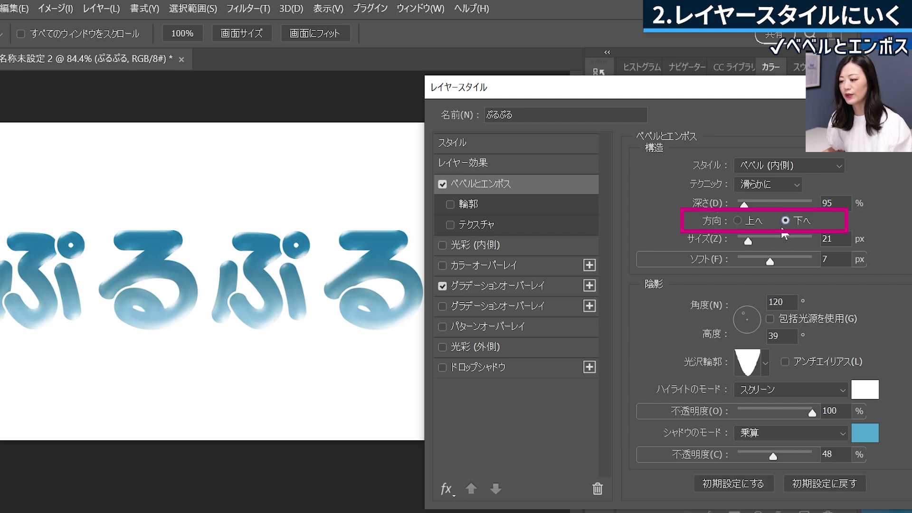
pyautogui.click(738, 221)
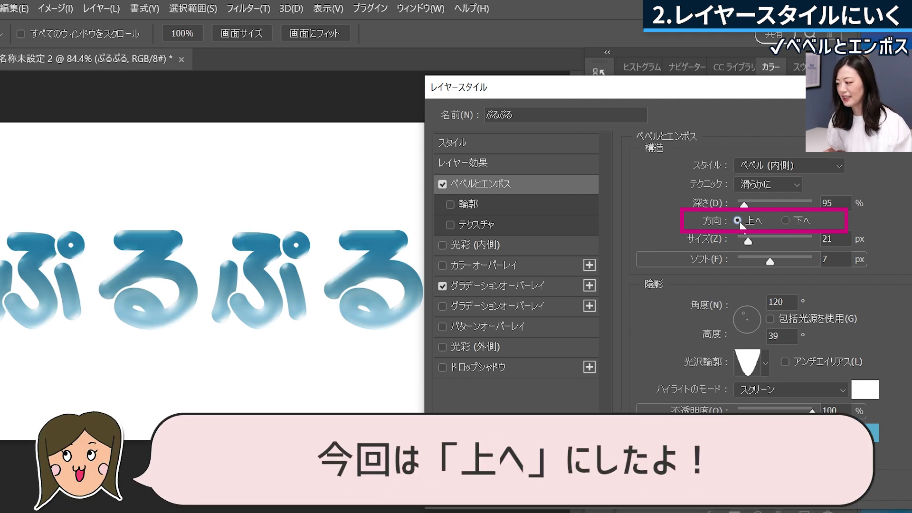
# Step: Set the bevel size to 21 px with 7 px soften, keeping the current gloss contour
pyautogui.moveTo(753, 237); pyautogui.dragTo(750, 242)
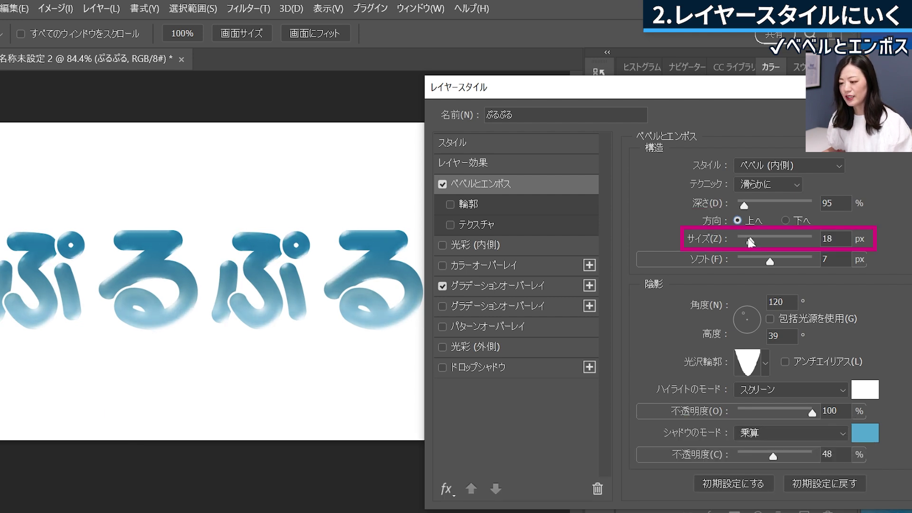
pyautogui.moveTo(748, 243); pyautogui.dragTo(745, 263)
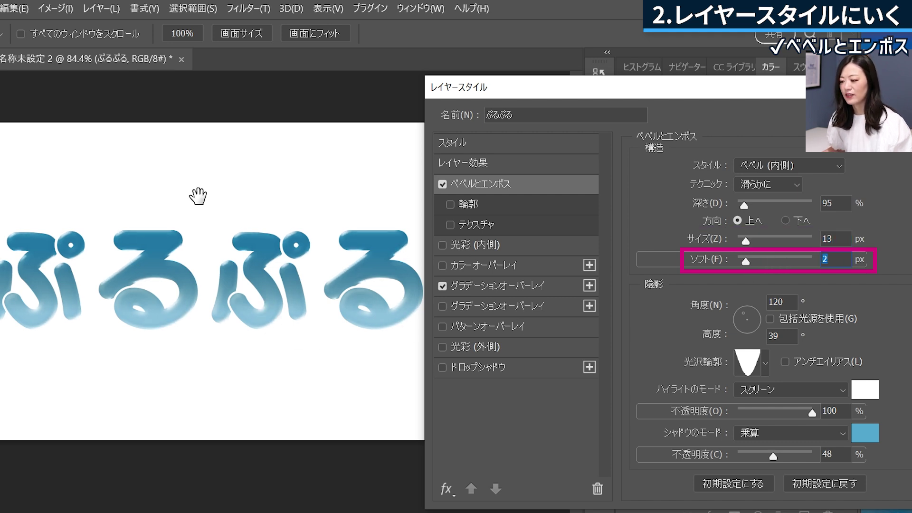
pyautogui.moveTo(746, 239); pyautogui.dragTo(769, 261)
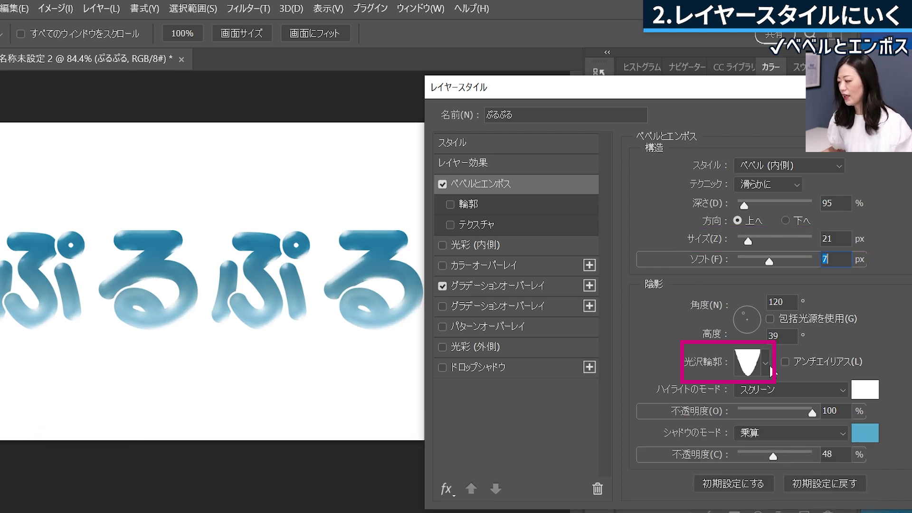
pyautogui.click(766, 365)
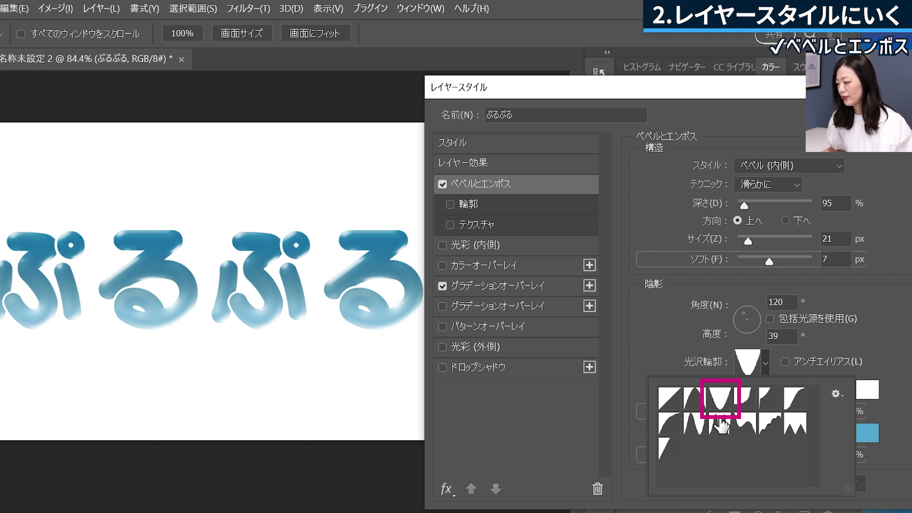
pyautogui.click(765, 362)
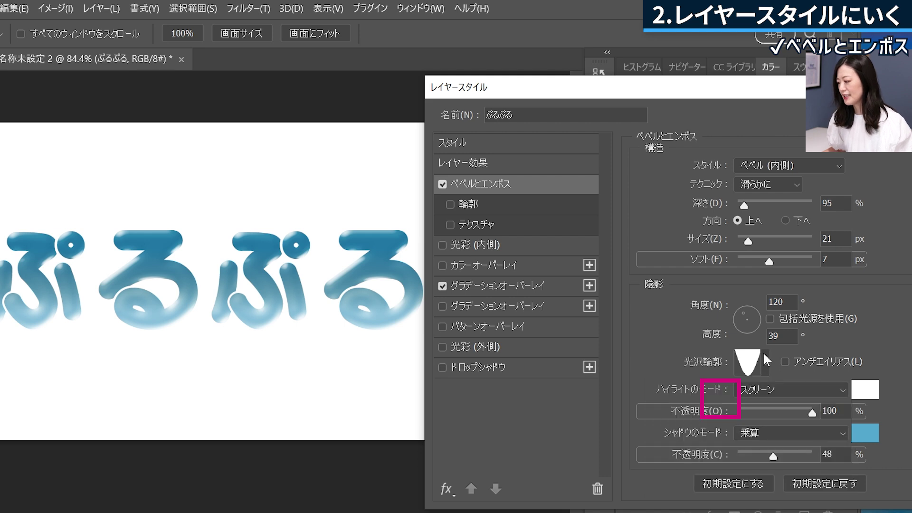
# Step: Keep Screen highlight and Multiply shadow, with shadow colour #5aadcc at 49% opacity
pyautogui.click(846, 392)
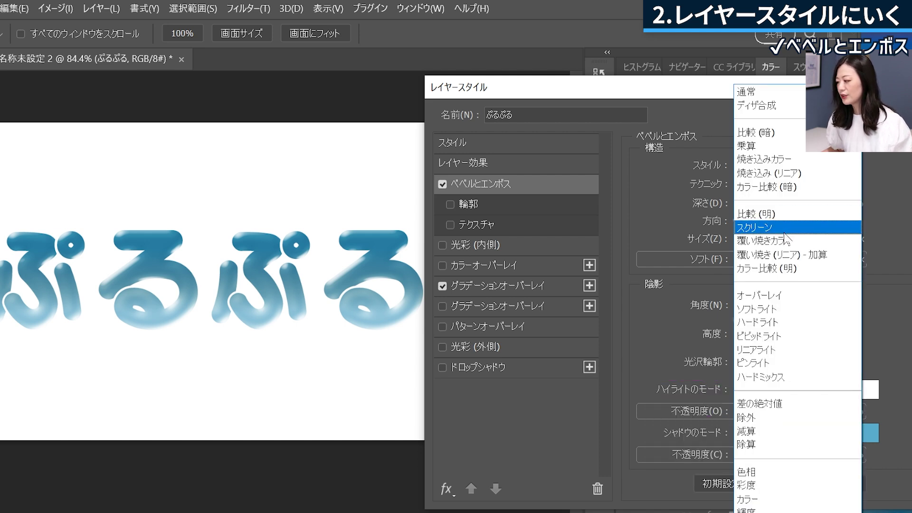
pyautogui.click(804, 245)
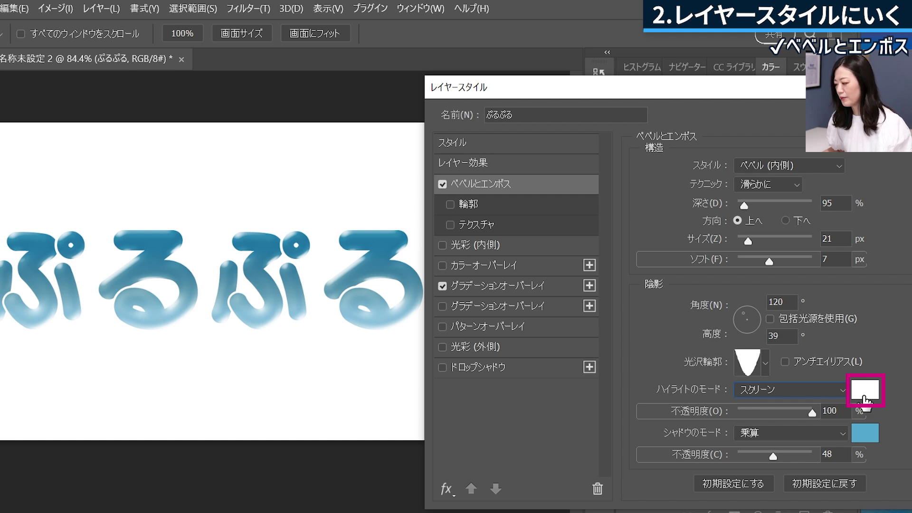
pyautogui.click(841, 436)
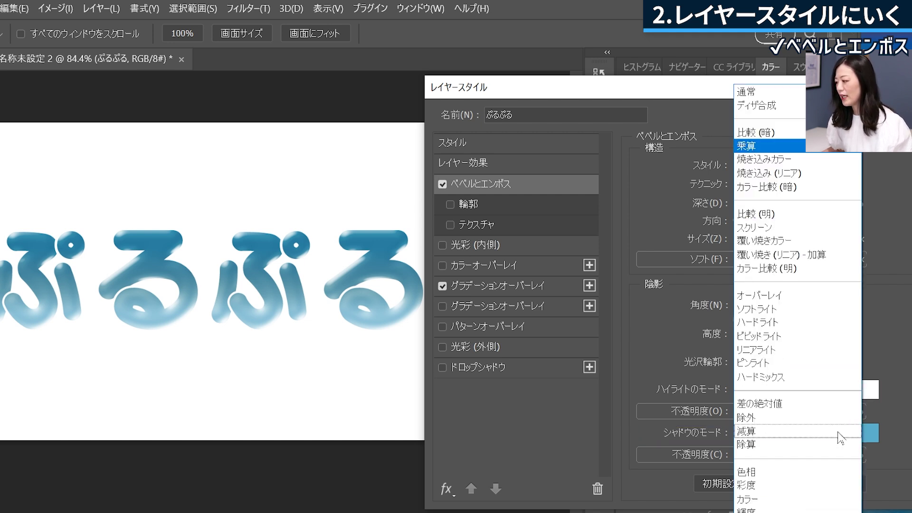
pyautogui.click(825, 163)
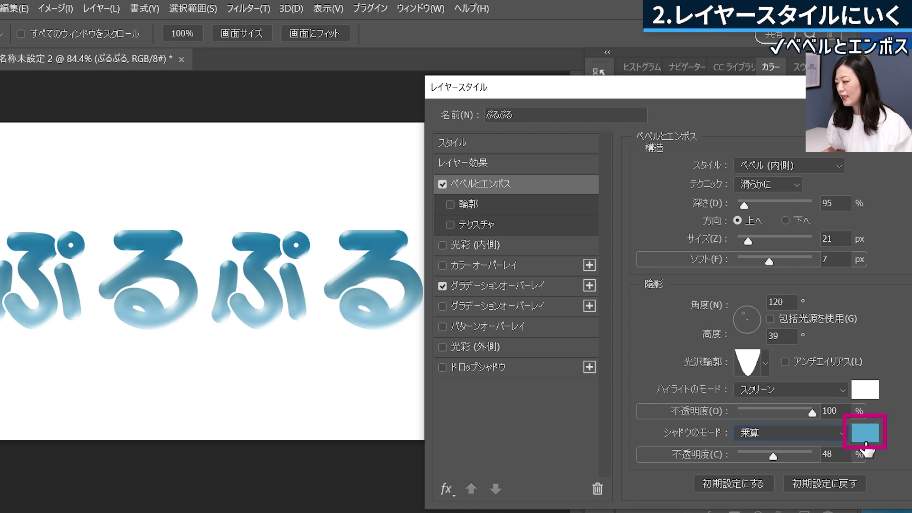
pyautogui.click(865, 435)
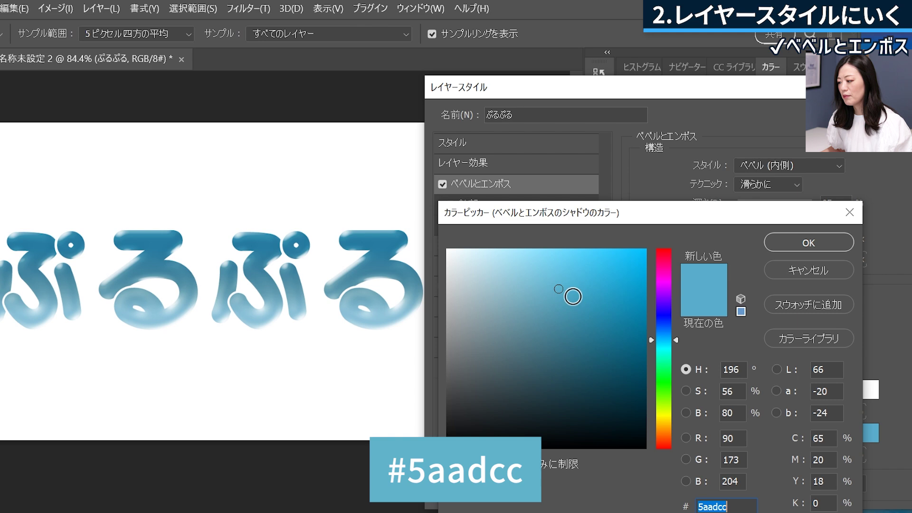
pyautogui.click(850, 242)
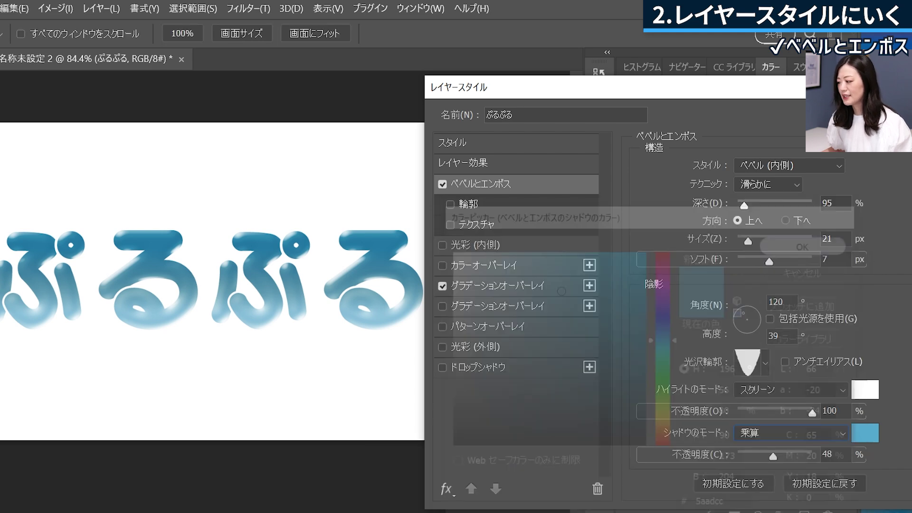
pyautogui.moveTo(775, 455)
pyautogui.mouseDown()
pyautogui.moveTo(786, 454)
pyautogui.moveTo(774, 457)
pyautogui.mouseUp()
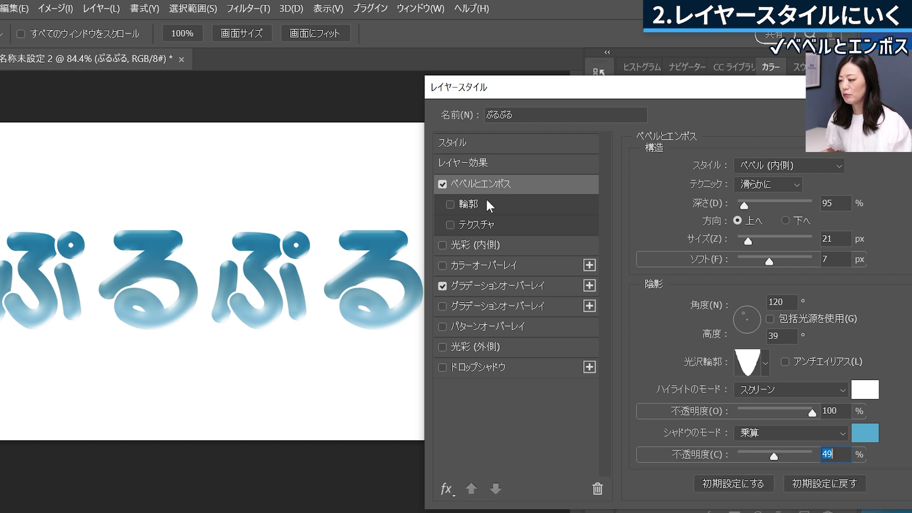
pyautogui.click(483, 202)
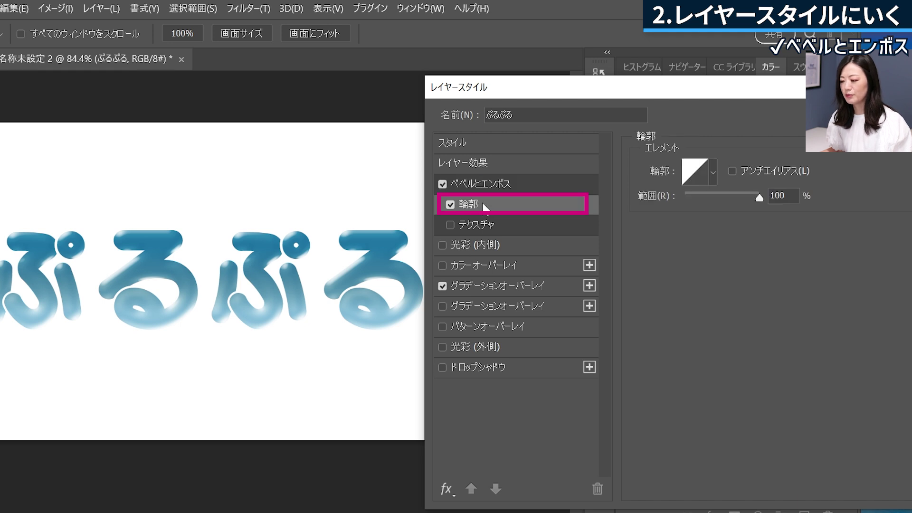
# Step: Give the bevel the peaked cone contour preset with range at 100%
pyautogui.click(714, 173)
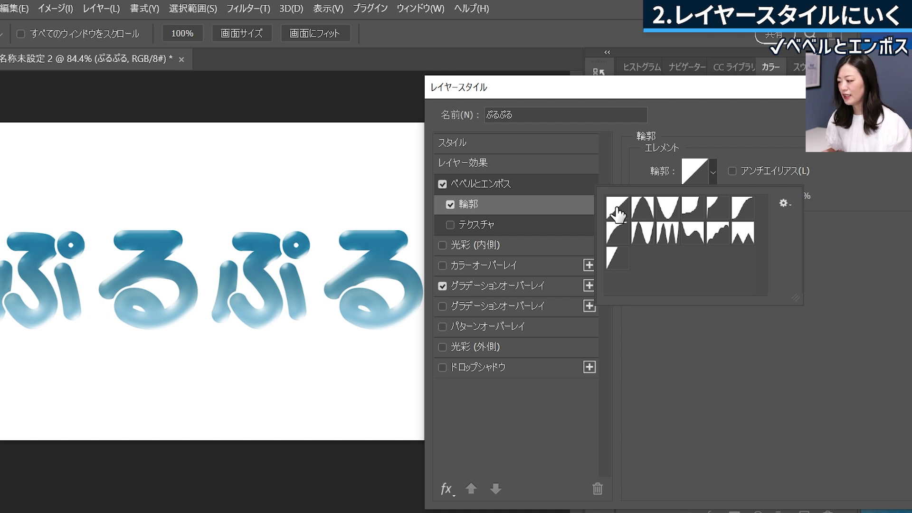
pyautogui.click(643, 216)
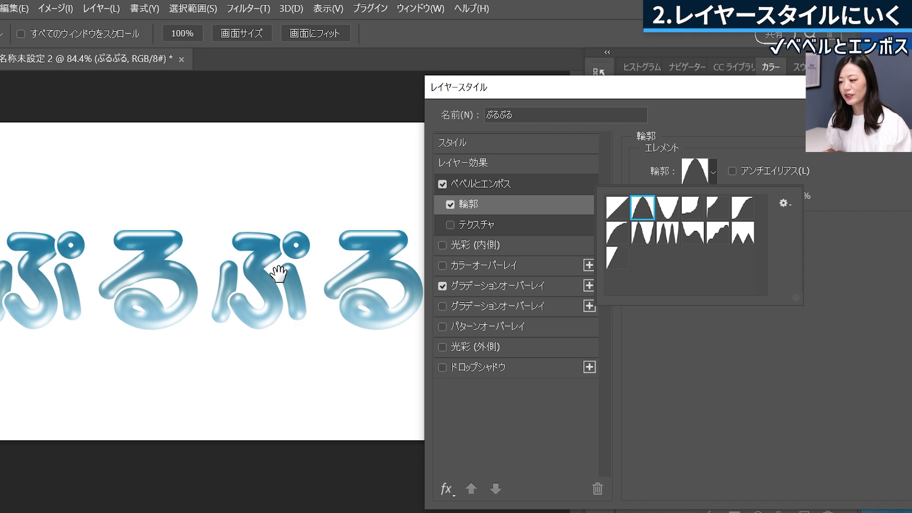
pyautogui.click(738, 369)
pyautogui.moveTo(759, 197)
pyautogui.mouseDown()
pyautogui.moveTo(717, 208)
pyautogui.moveTo(796, 194)
pyautogui.mouseUp()
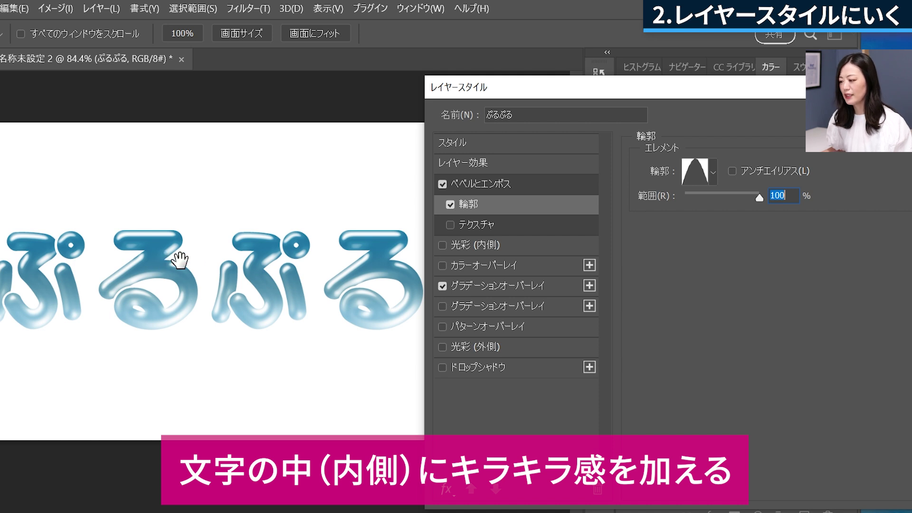
# Step: Add a #c2e4f5 inner glow at 7 px to the ぷるぷる text, toggling it to compare
pyautogui.click(486, 250)
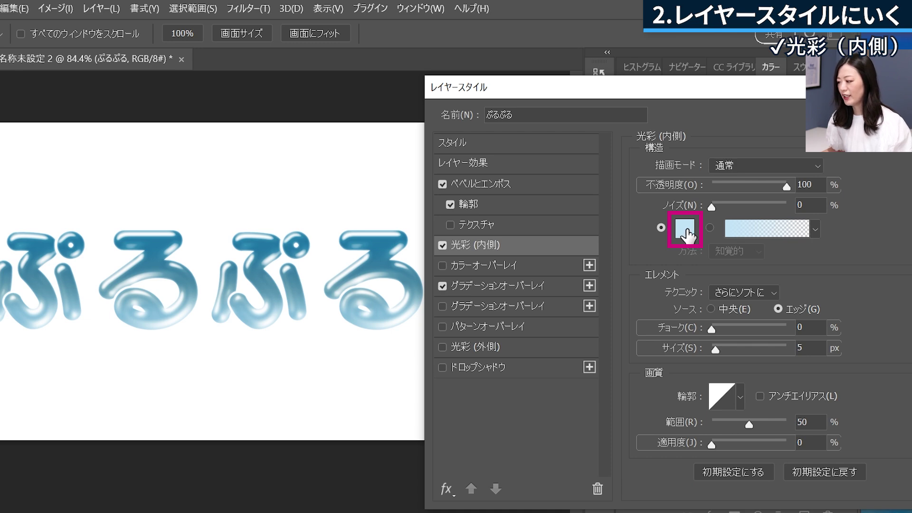
pyautogui.click(684, 230)
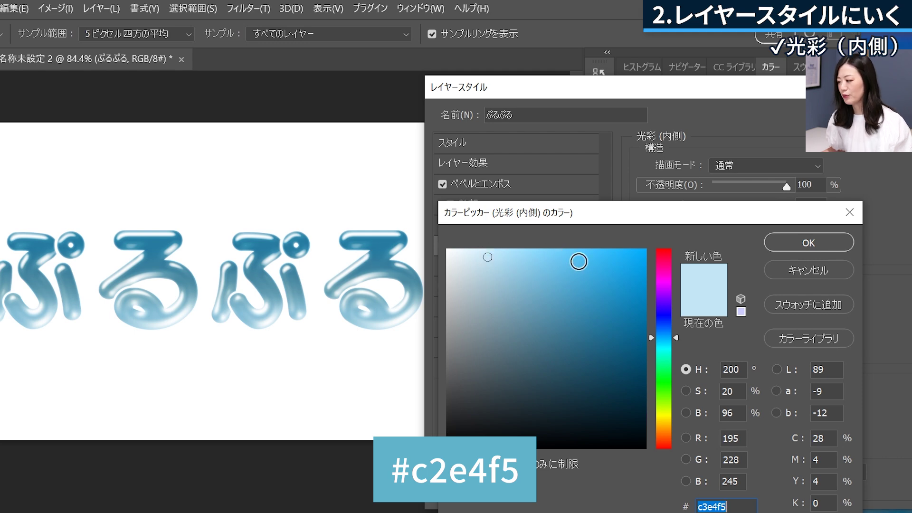
pyautogui.click(829, 240)
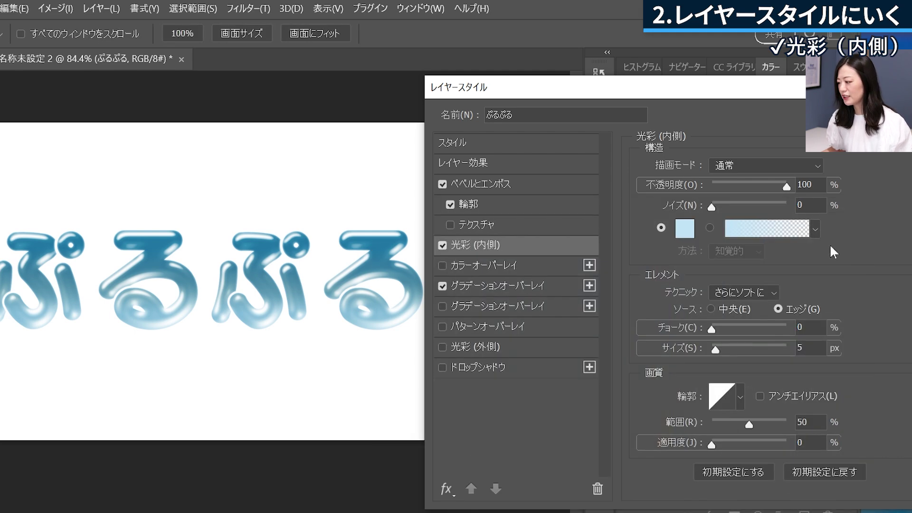
pyautogui.moveTo(715, 350); pyautogui.dragTo(726, 350)
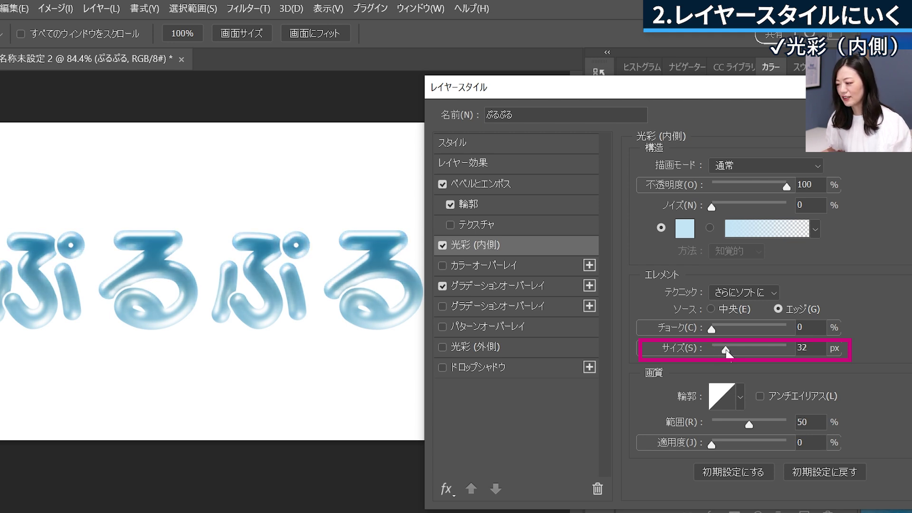
pyautogui.moveTo(726, 352); pyautogui.dragTo(717, 349)
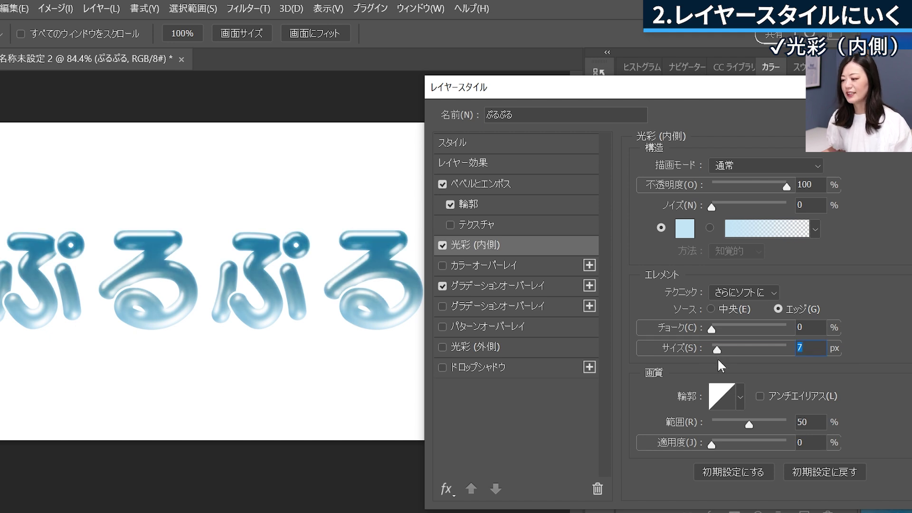
pyautogui.click(443, 245)
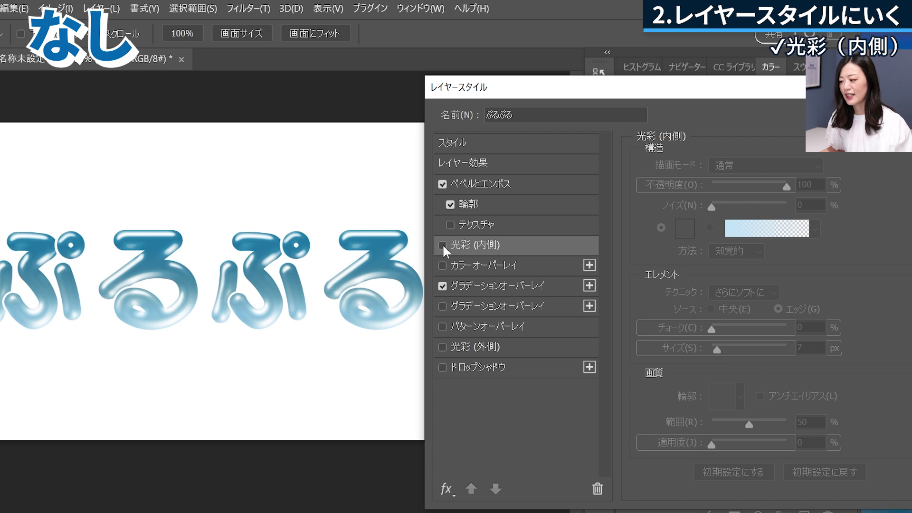
pyautogui.click(442, 244)
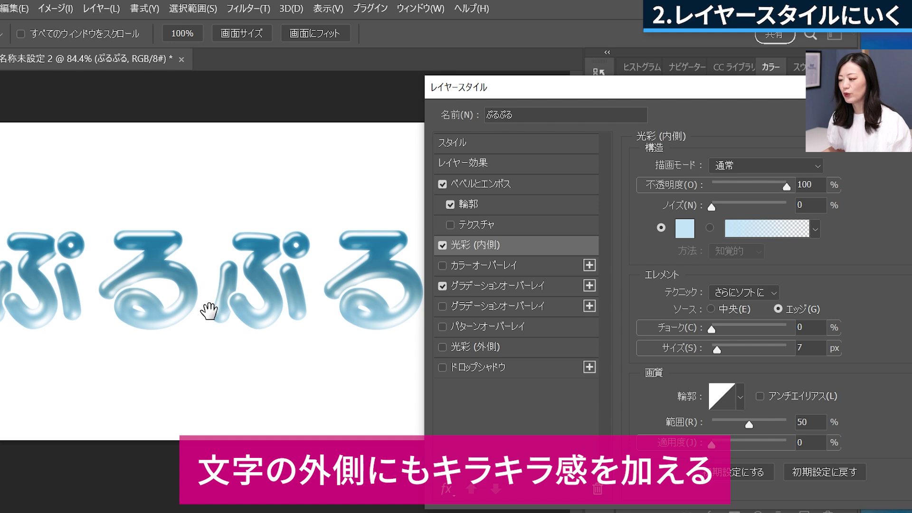
# Step: Add a pure white (ffffff) outer glow to the text and apply the Layer Style
pyautogui.click(498, 353)
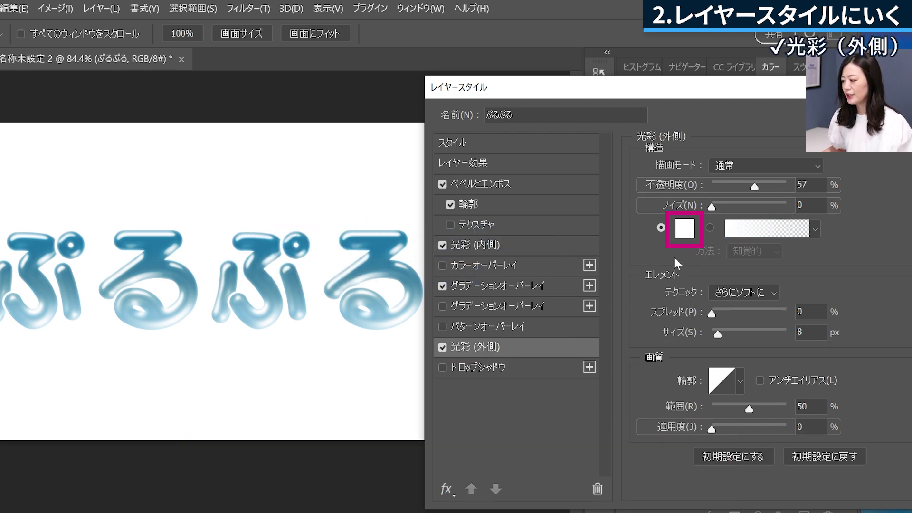
pyautogui.click(688, 234)
pyautogui.click(452, 254)
pyautogui.moveTo(452, 254); pyautogui.dragTo(446, 250)
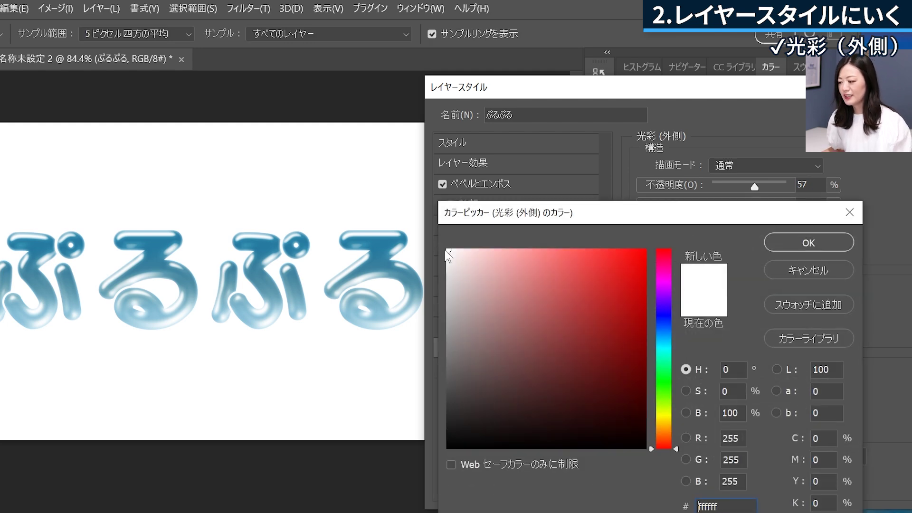
pyautogui.click(821, 234)
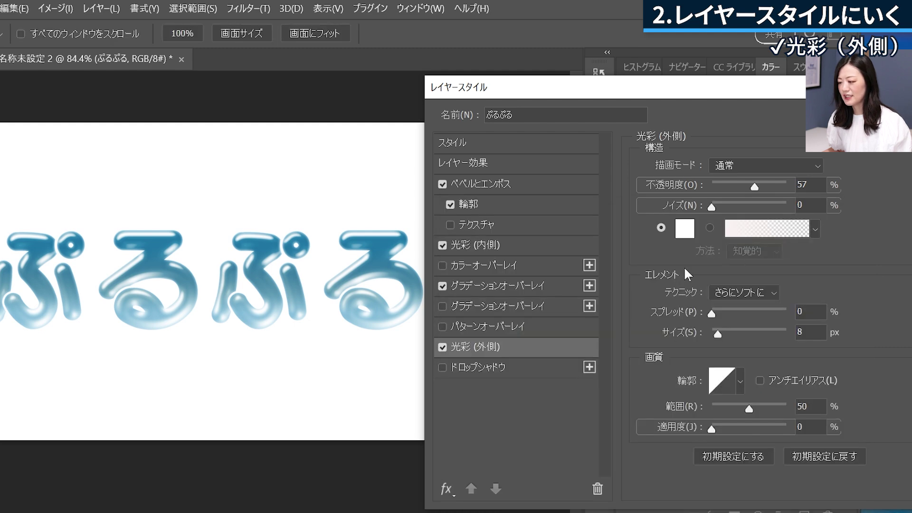
pyautogui.moveTo(546, 86)
pyautogui.mouseDown()
pyautogui.moveTo(354, 91)
pyautogui.moveTo(359, 98)
pyautogui.mouseUp()
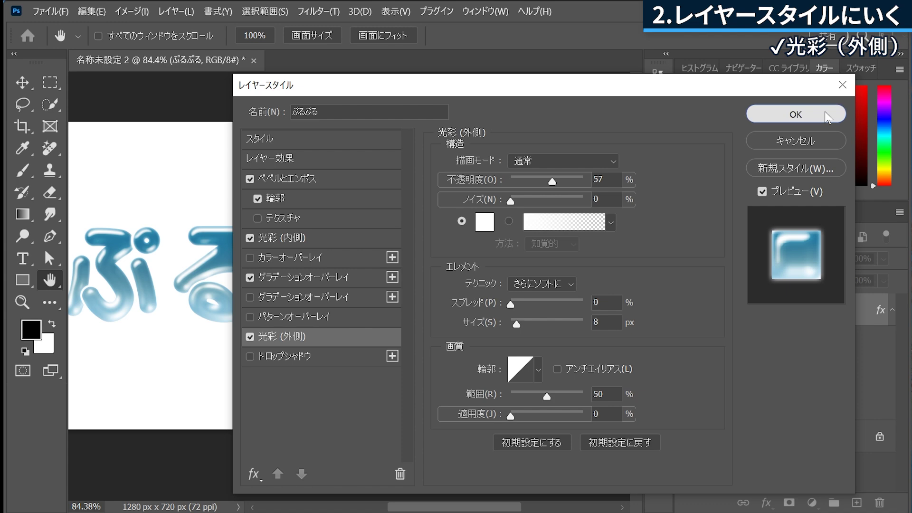
pyautogui.click(827, 118)
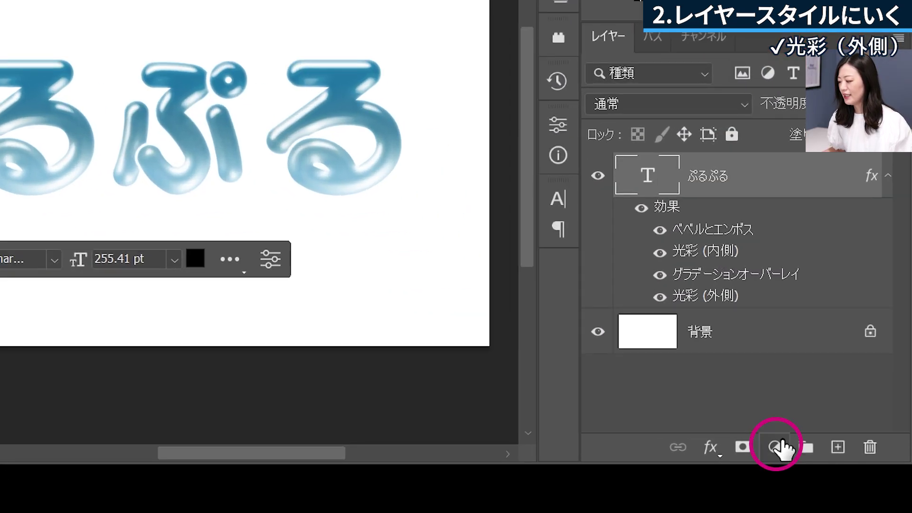
# Step: Create a black Solid Color fill layer and place it below the ぷるぷる text layer
pyautogui.click(806, 494)
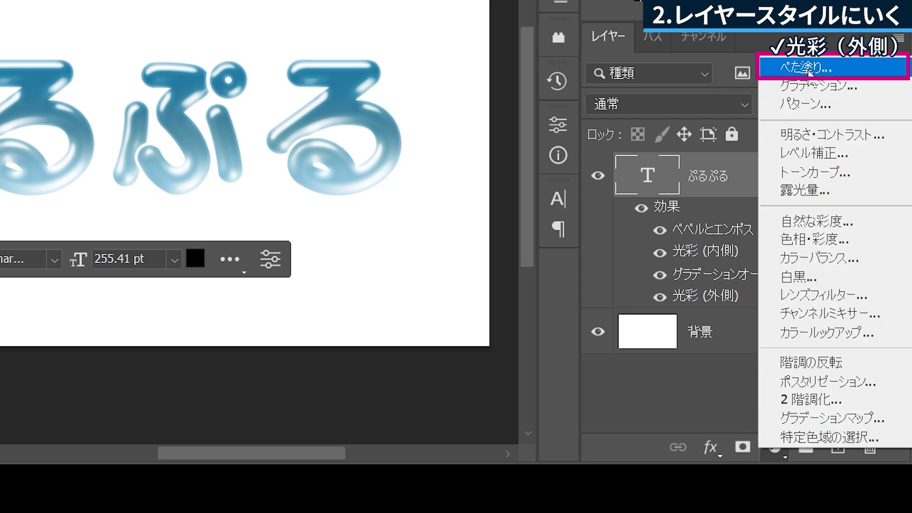
pyautogui.click(834, 70)
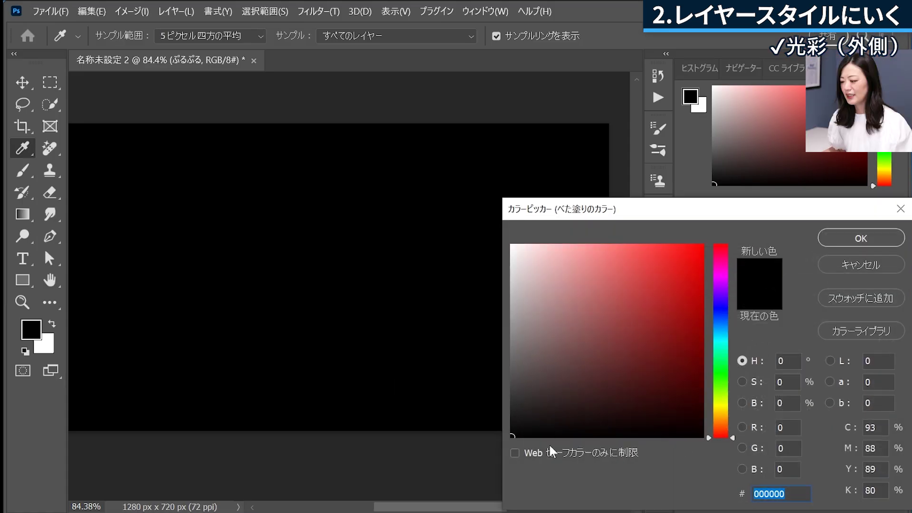
pyautogui.click(875, 243)
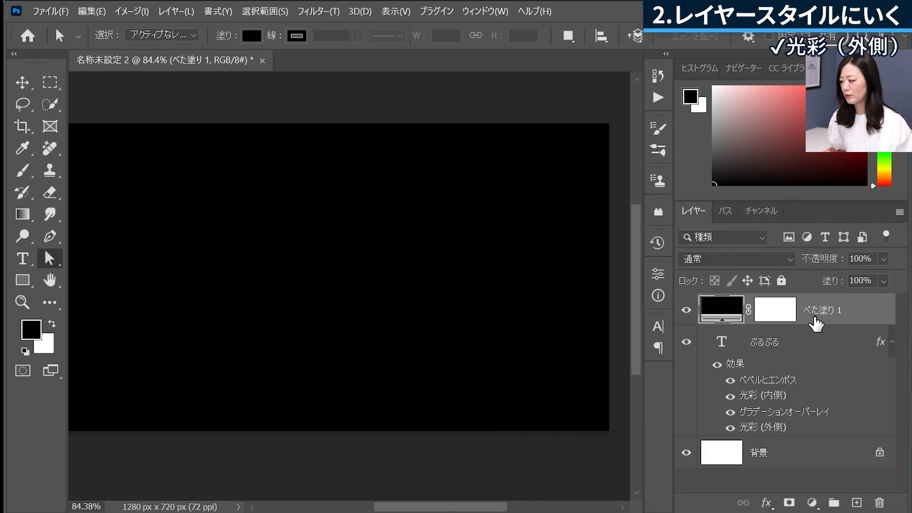
pyautogui.moveTo(819, 313); pyautogui.dragTo(787, 436)
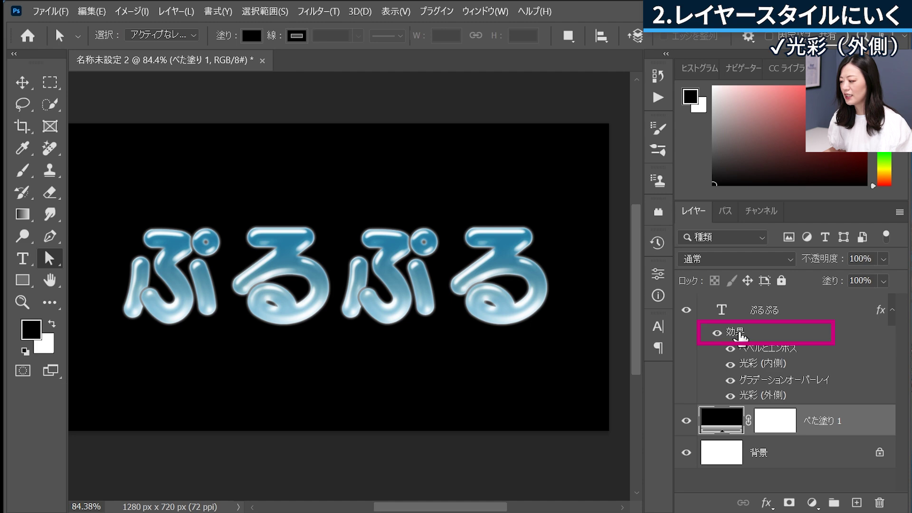
pyautogui.doubleClick(737, 335)
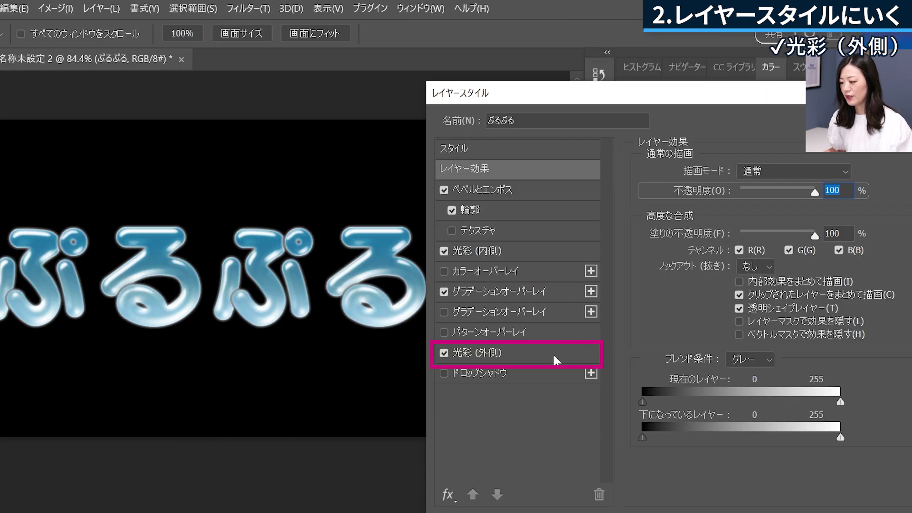
# Step: Change the white outer glow to 60% opacity and 10 px size
pyautogui.click(552, 355)
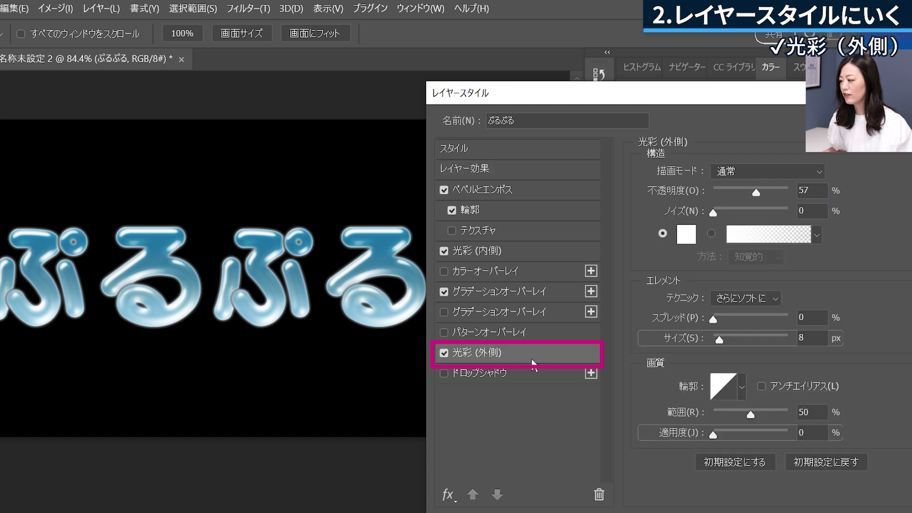
pyautogui.moveTo(759, 195); pyautogui.dragTo(762, 197)
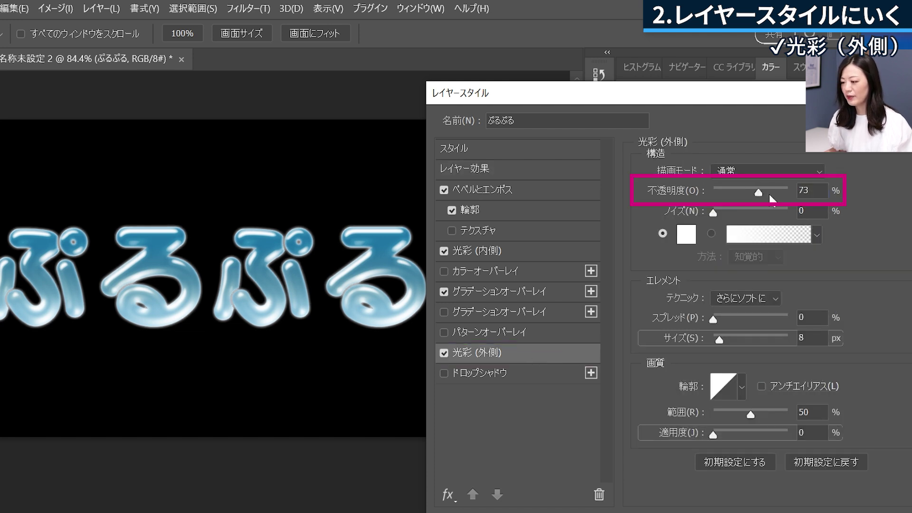
pyautogui.moveTo(760, 195); pyautogui.dragTo(758, 195)
pyautogui.moveTo(720, 341); pyautogui.dragTo(722, 343)
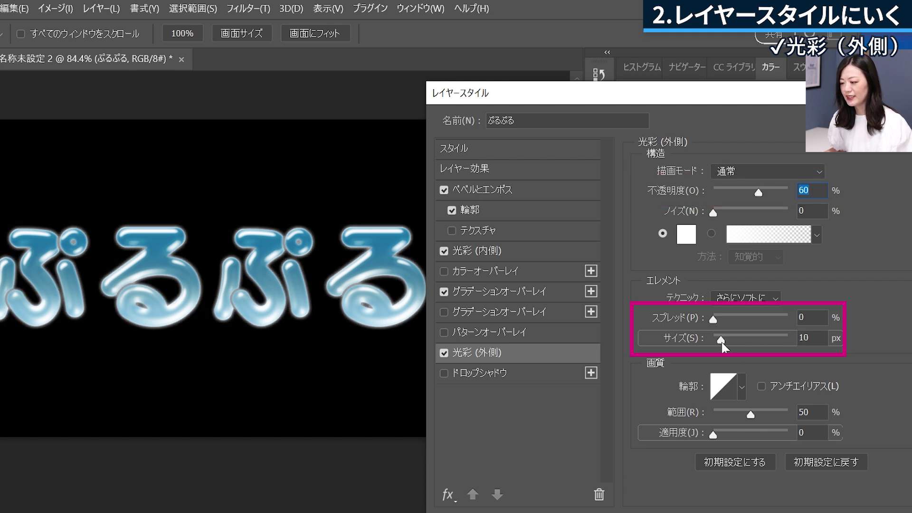
pyautogui.click(722, 337)
pyautogui.hotkey('shift', 'Tab')
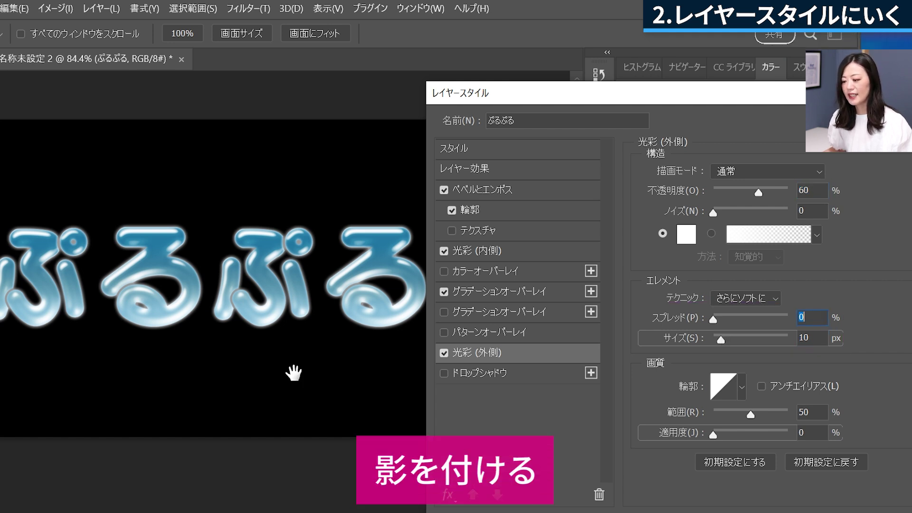
pyautogui.click(508, 371)
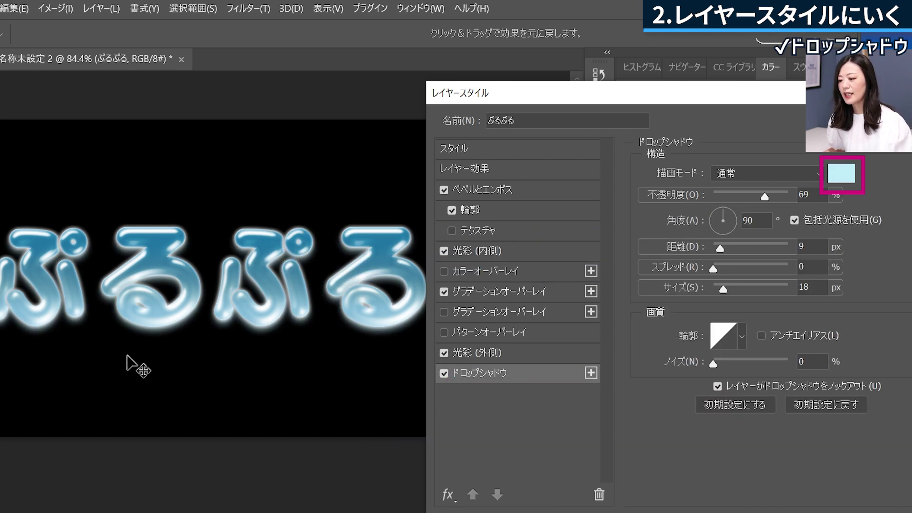
# Step: Give the text a #c3eff6 drop shadow at 174°, 10 px distance, 8 px size, and apply
pyautogui.click(842, 175)
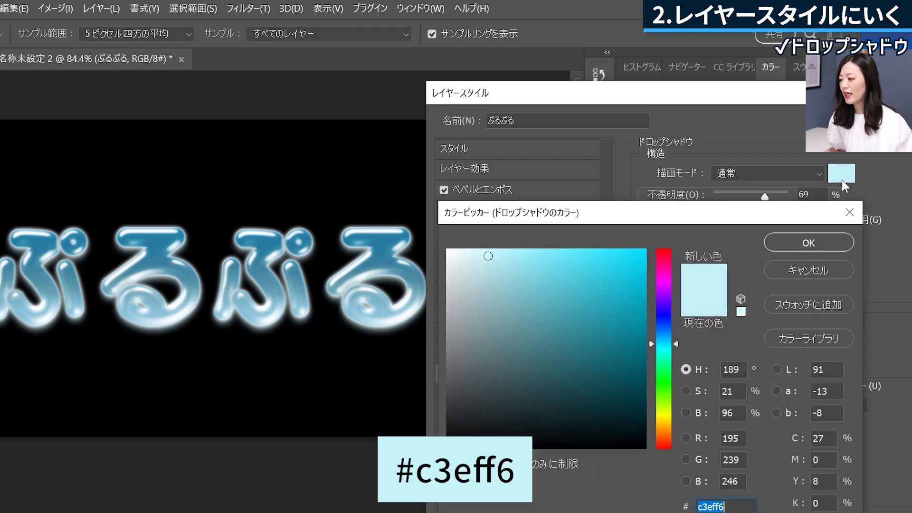
pyautogui.click(843, 244)
pyautogui.moveTo(156, 344); pyautogui.dragTo(172, 348)
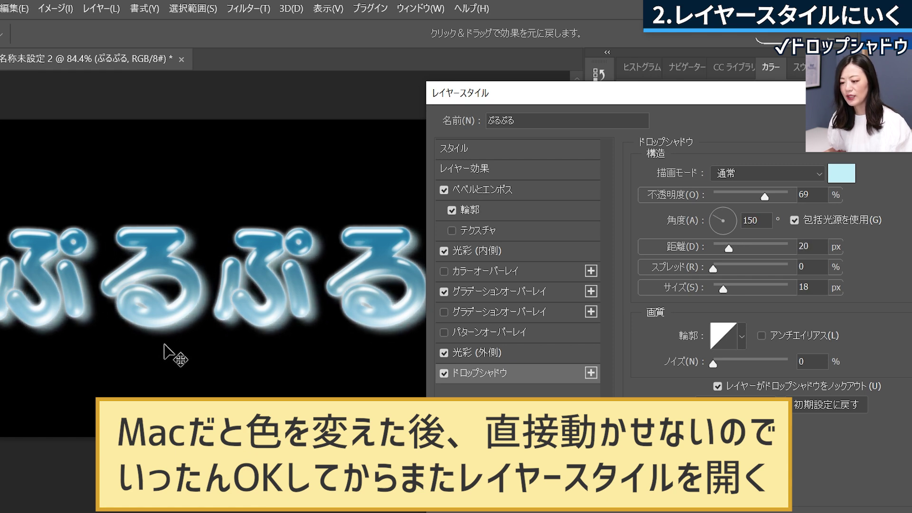
pyautogui.moveTo(722, 289); pyautogui.dragTo(719, 290)
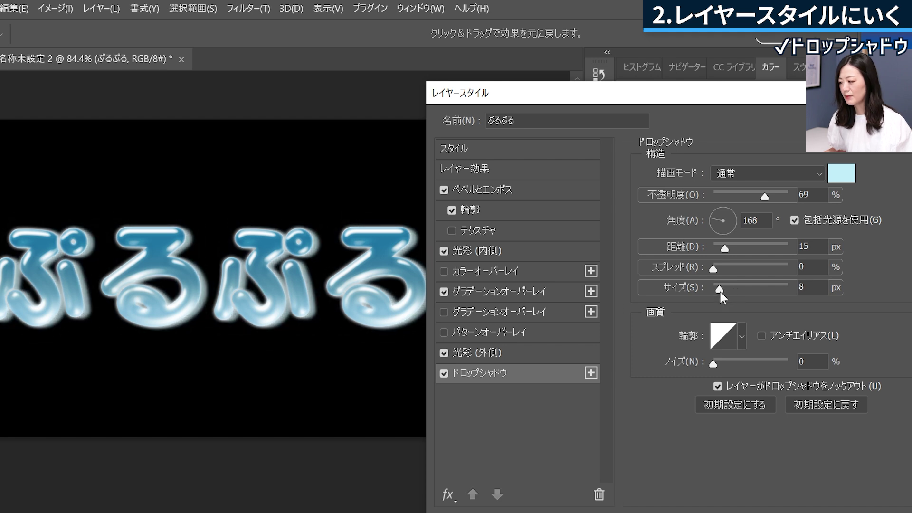
pyautogui.moveTo(74, 286); pyautogui.dragTo(71, 285)
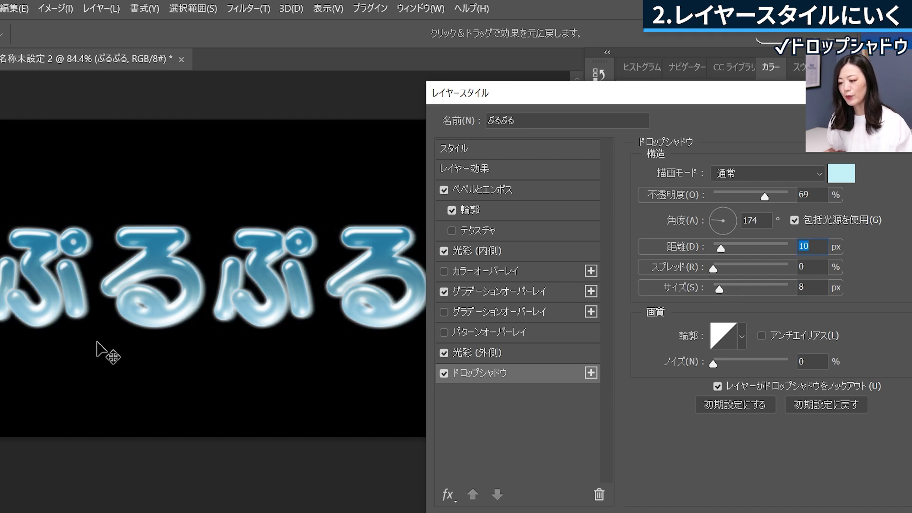
pyautogui.click(444, 373)
pyautogui.click(445, 374)
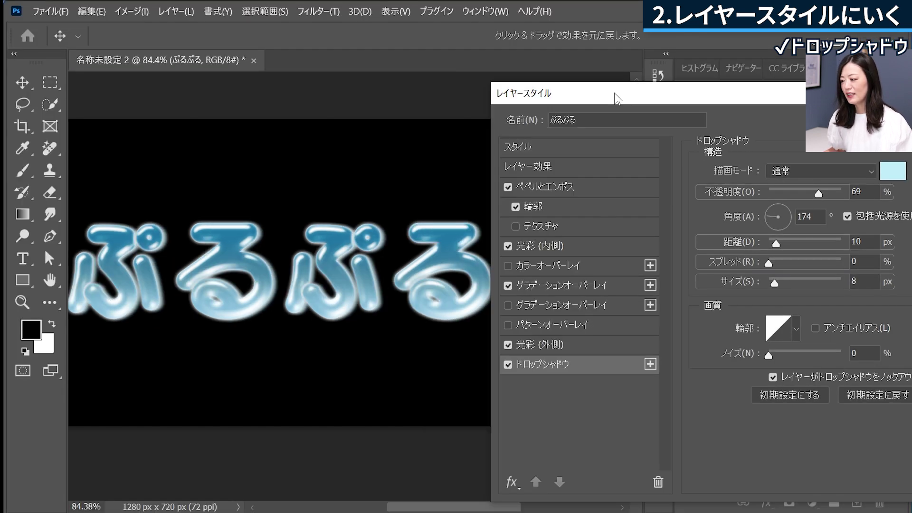
pyautogui.moveTo(612, 95); pyautogui.dragTo(416, 97)
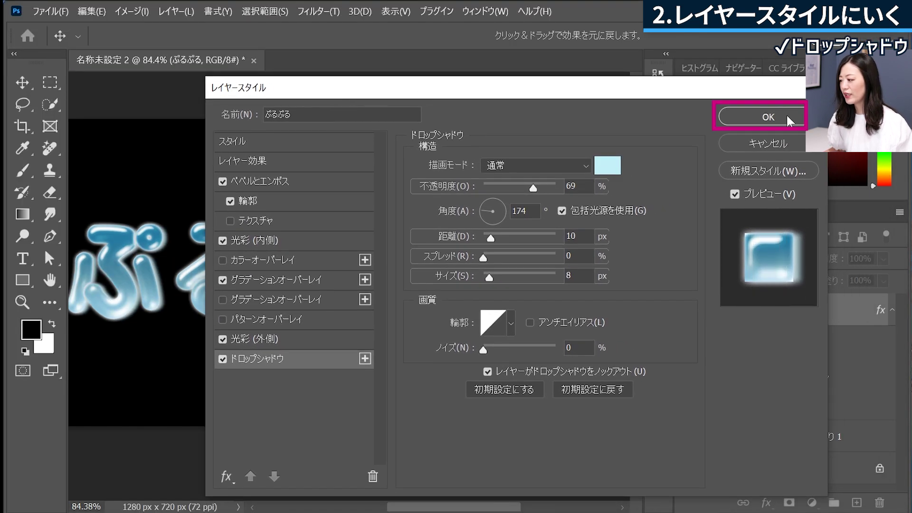
pyautogui.click(790, 118)
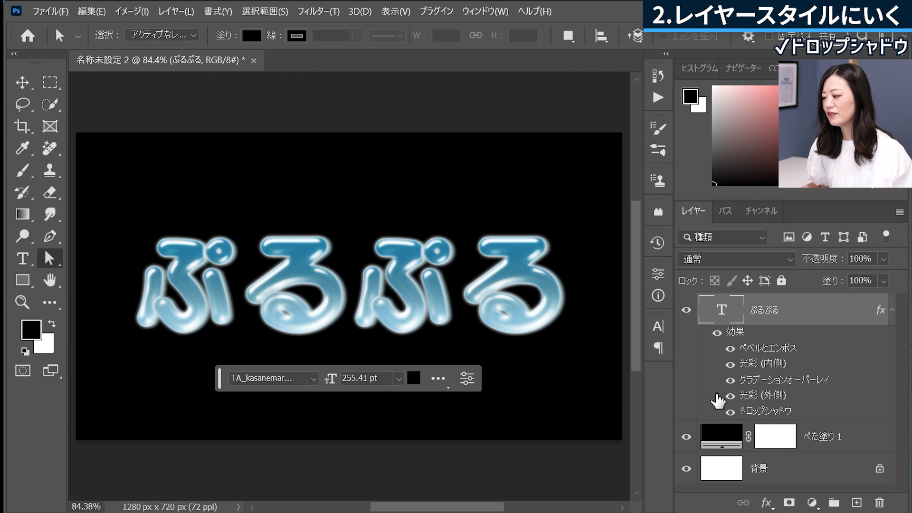
pyautogui.click(685, 436)
pyautogui.click(717, 332)
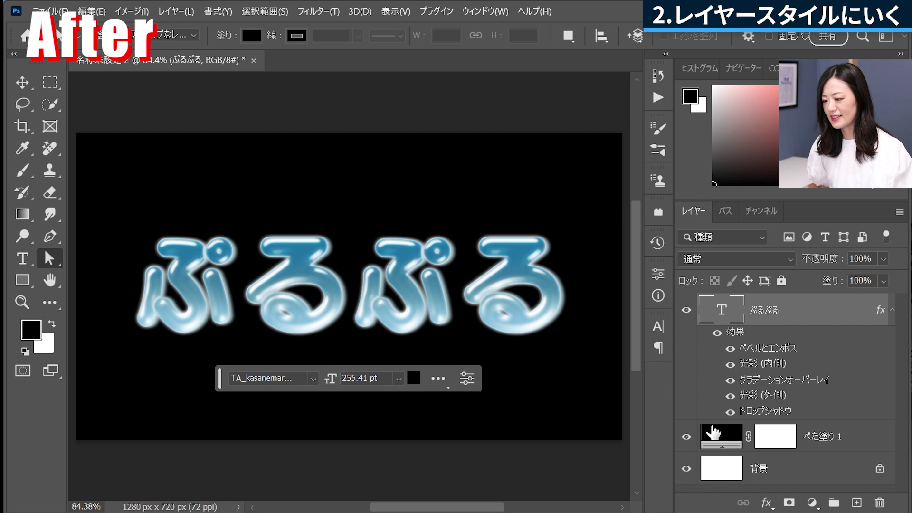
pyautogui.click(686, 437)
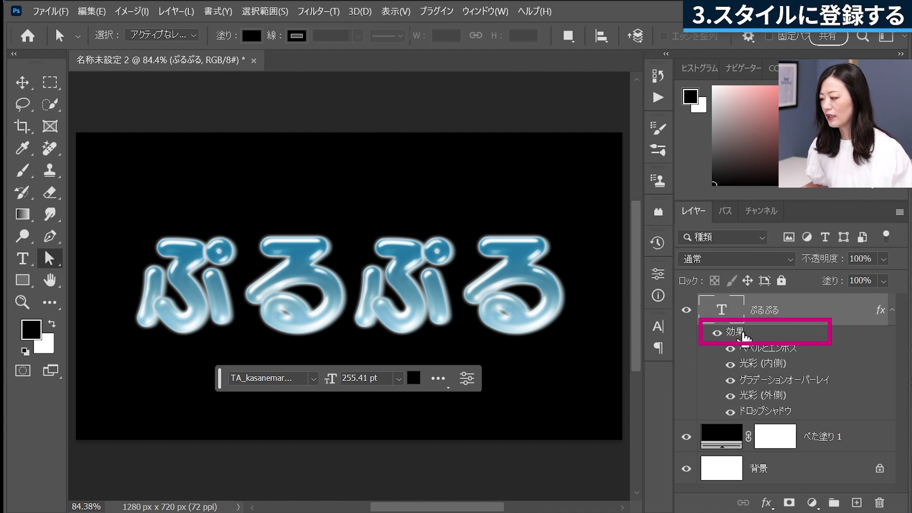
pyautogui.doubleClick(745, 335)
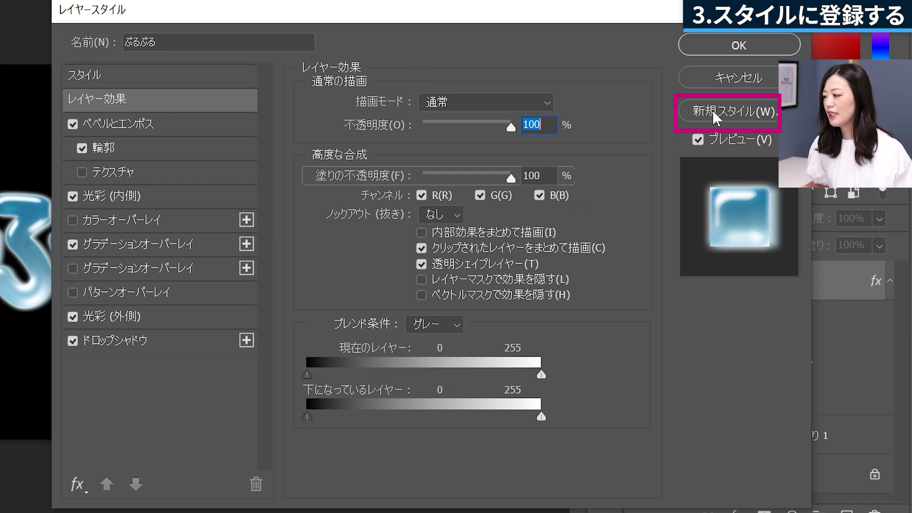
# Step: Save the effects as a new style named 'ぷるぷる', check it under スタイル, then cancel
pyautogui.click(765, 114)
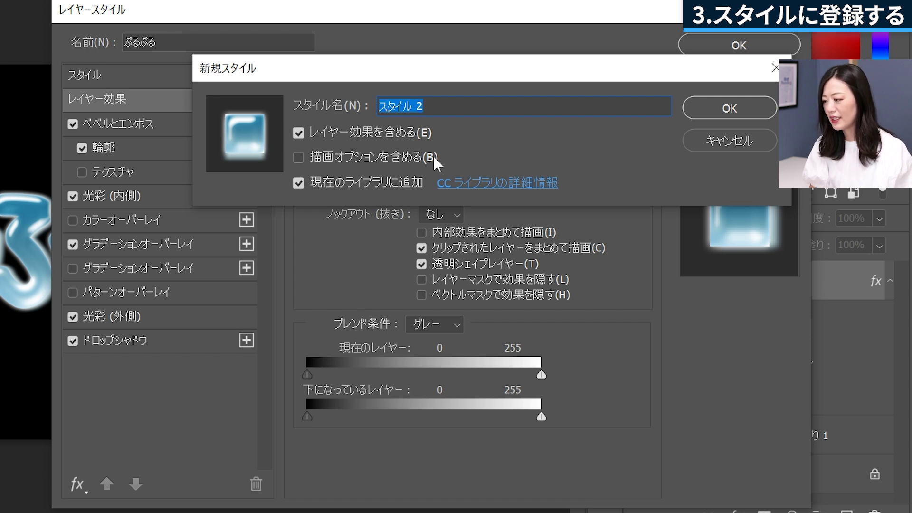
pyautogui.write('ぷるぷる')
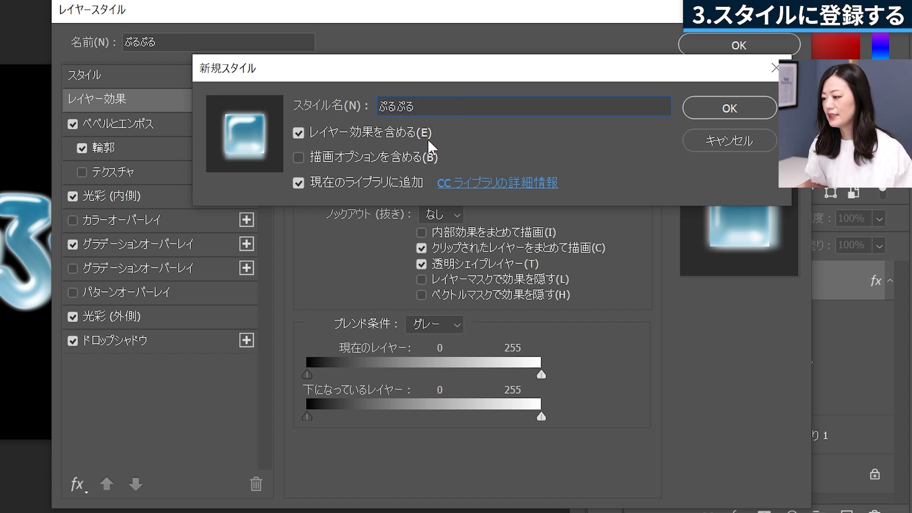
pyautogui.click(751, 110)
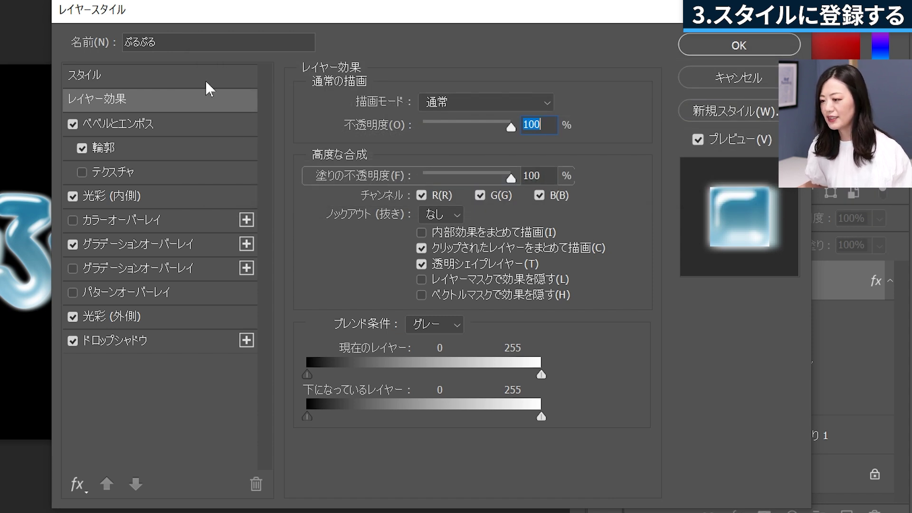
pyautogui.click(99, 74)
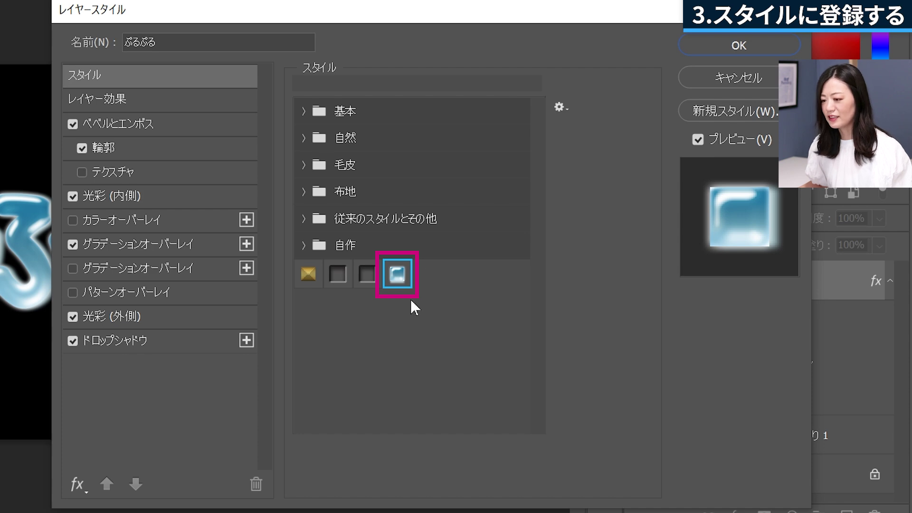
pyautogui.click(775, 82)
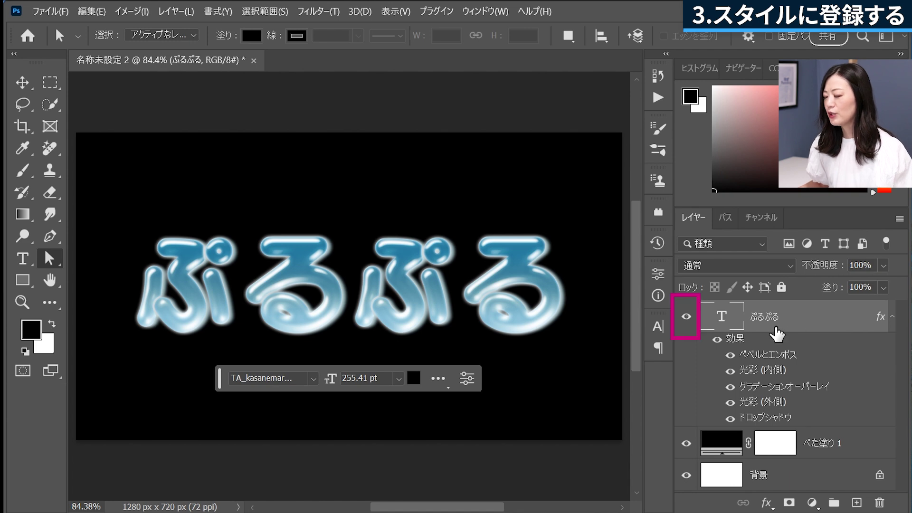
# Step: Hide the ぷるぷる text layer and draw a circle near the canvas centre with the Ellipse Tool
pyautogui.click(686, 317)
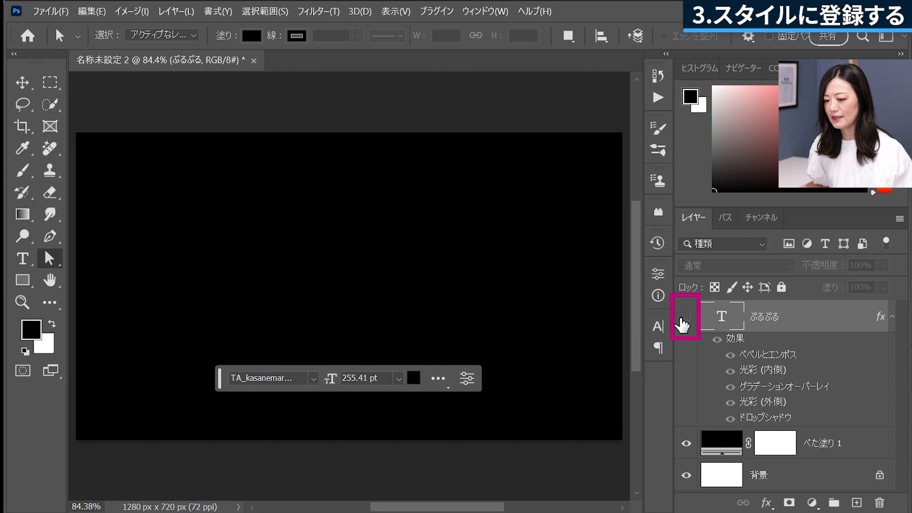
pyautogui.press('t')
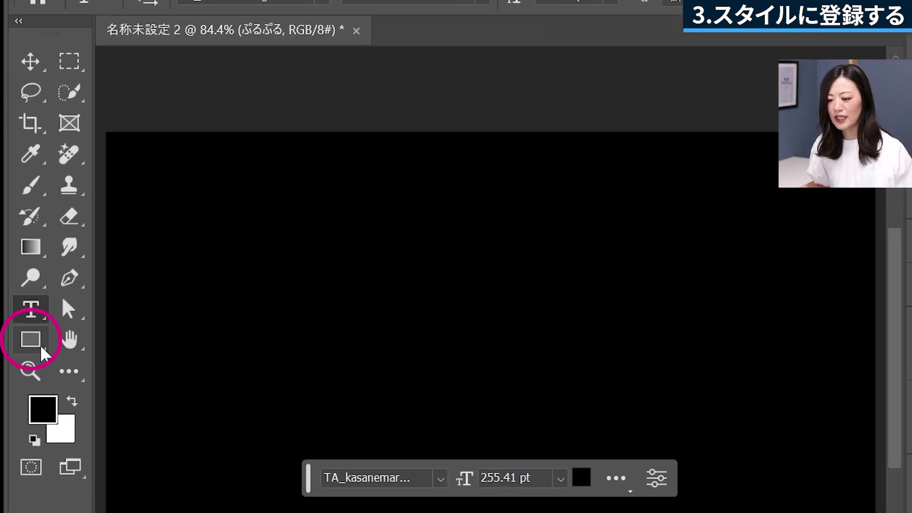
pyautogui.rightClick(30, 286)
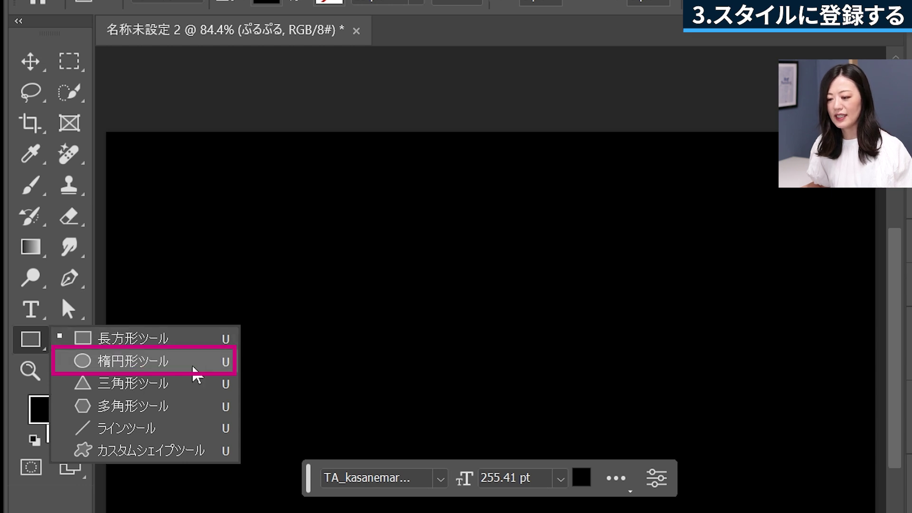
pyautogui.click(193, 368)
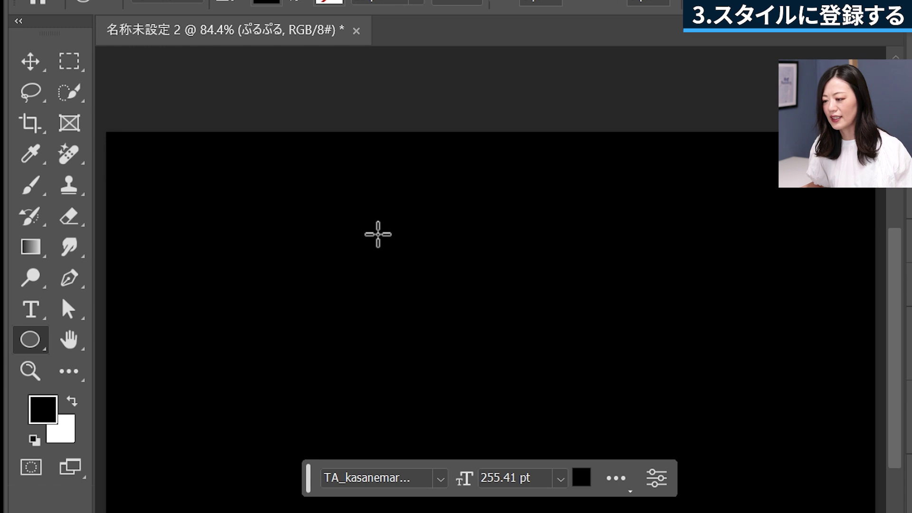
pyautogui.moveTo(378, 235); pyautogui.dragTo(579, 464)
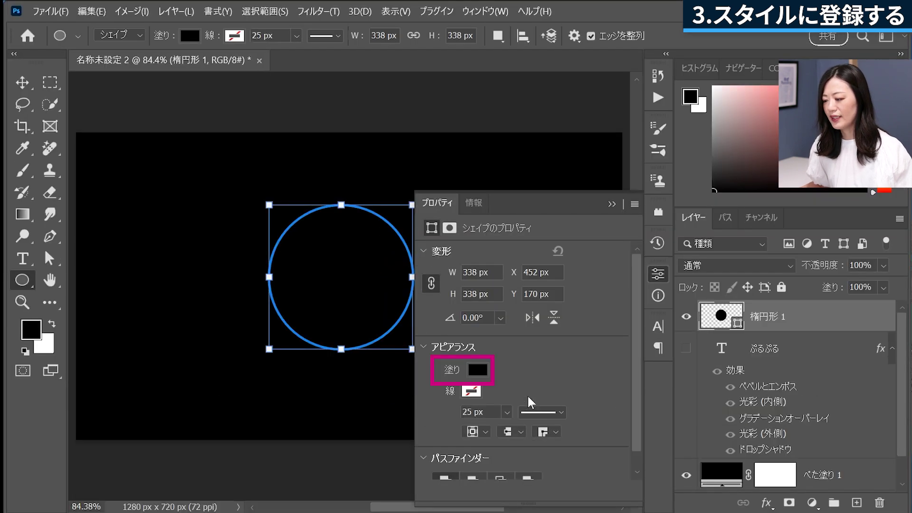
# Step: Set the circle's fill to white and reselect the circle layer
pyautogui.click(481, 370)
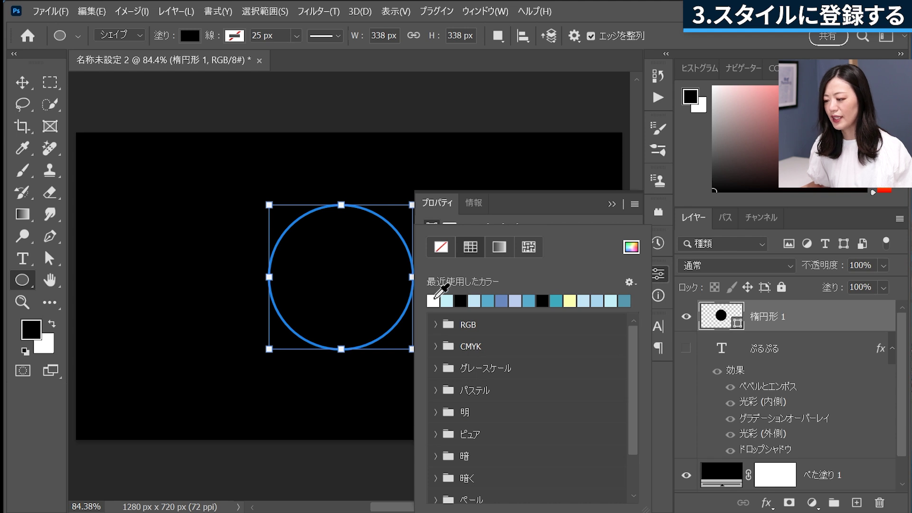
pyautogui.click(434, 300)
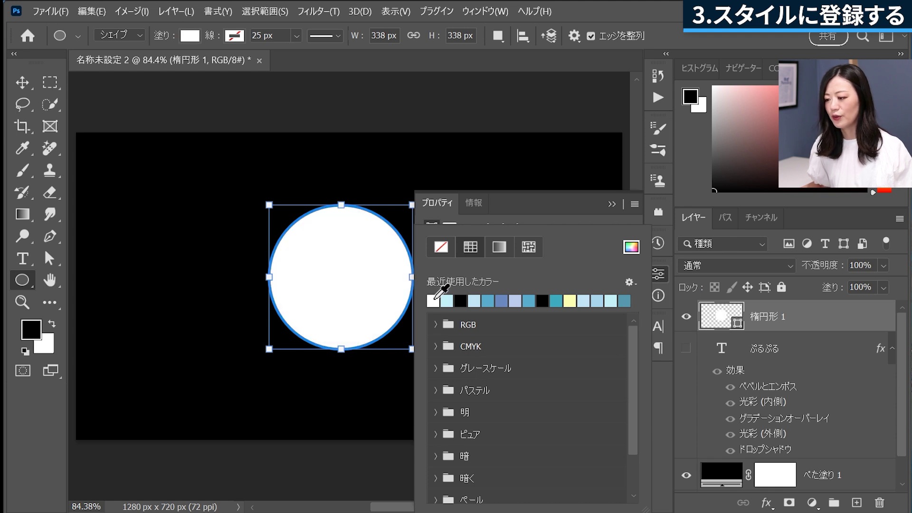
pyautogui.click(612, 205)
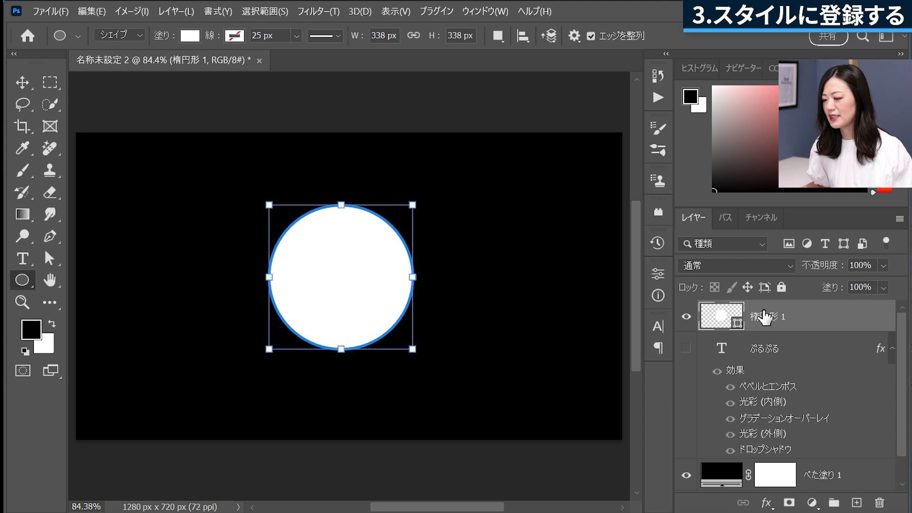
pyautogui.click(840, 484)
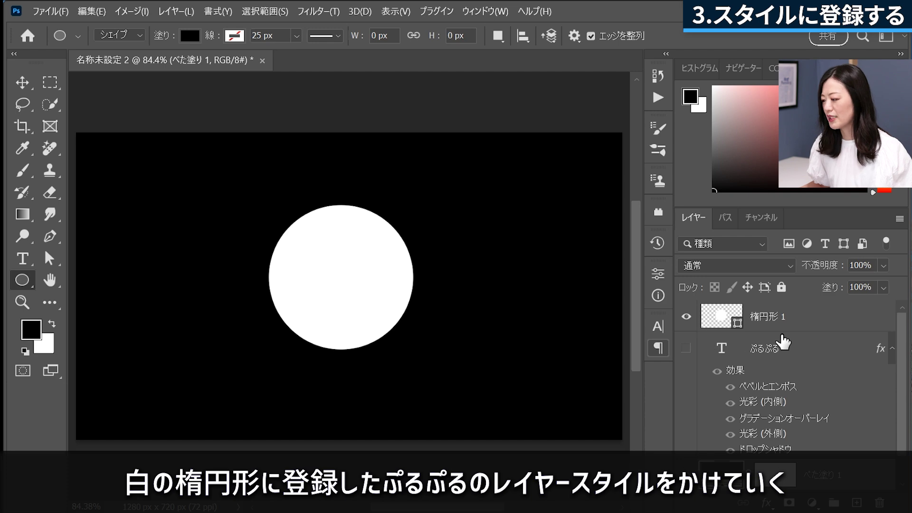
pyautogui.click(796, 327)
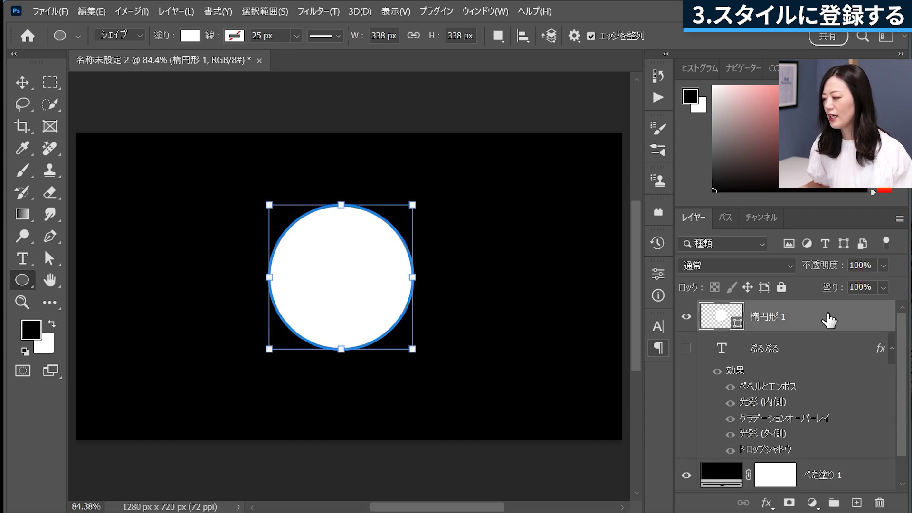
# Step: Apply the saved ぷるぷる style to 楕円形 1, with bevel depth 188% and size 32 px
pyautogui.doubleClick(872, 323)
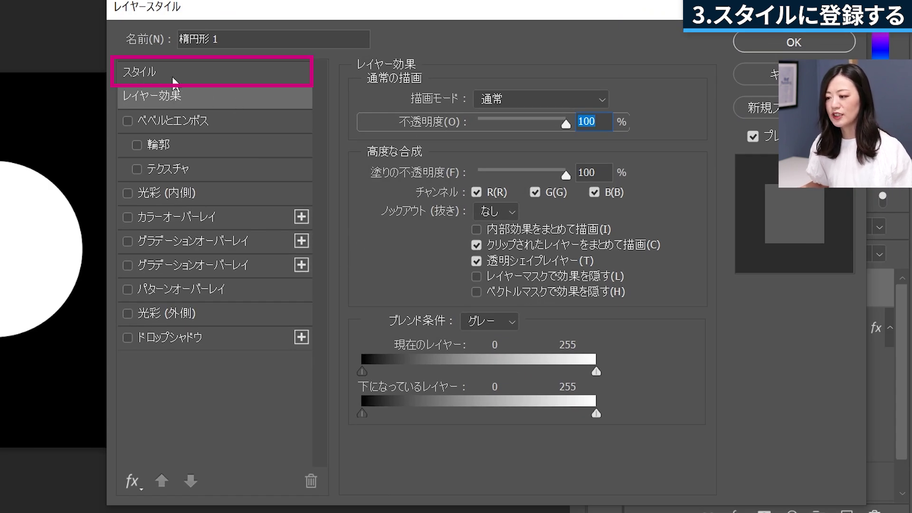
pyautogui.click(139, 73)
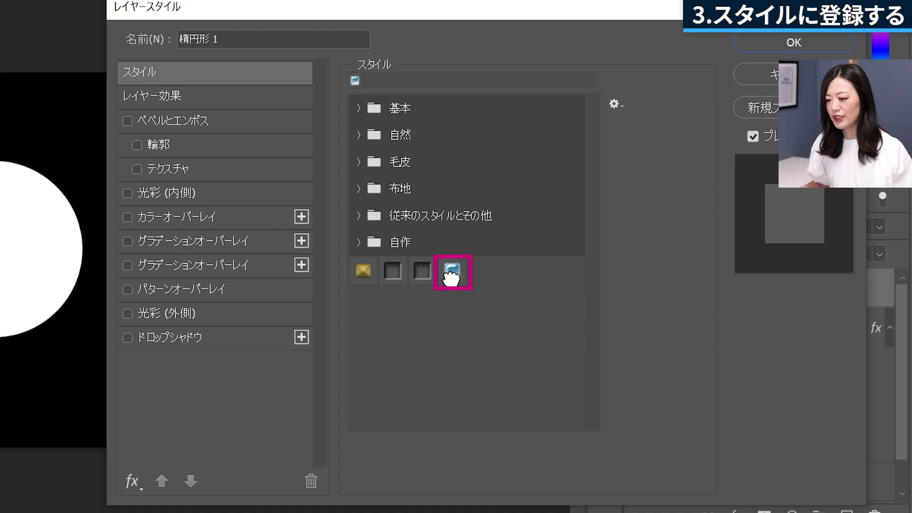
pyautogui.click(451, 273)
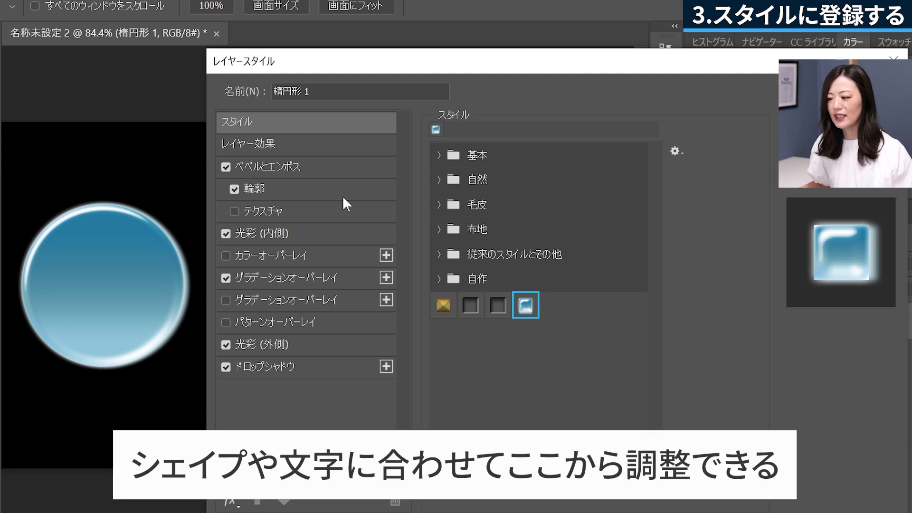
pyautogui.click(319, 169)
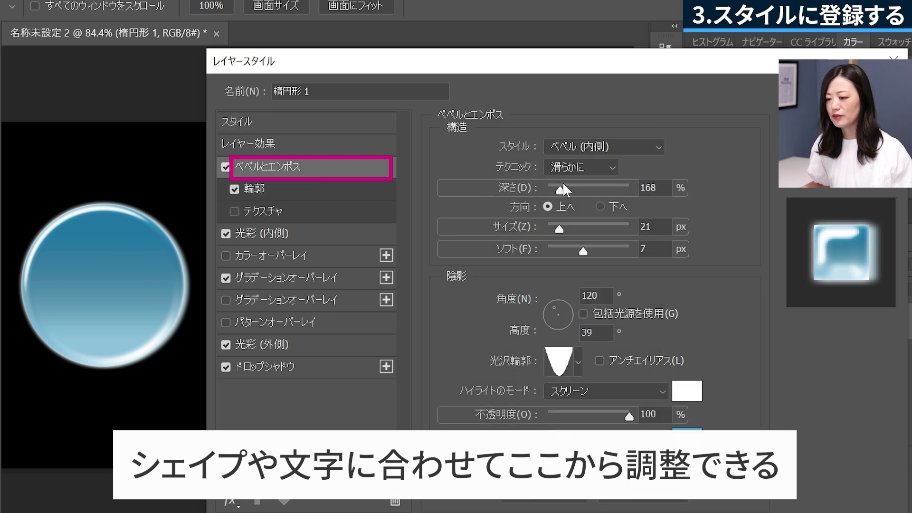
pyautogui.moveTo(563, 183); pyautogui.dragTo(562, 187)
pyautogui.moveTo(563, 228)
pyautogui.mouseDown()
pyautogui.moveTo(571, 223)
pyautogui.moveTo(563, 223)
pyautogui.mouseUp()
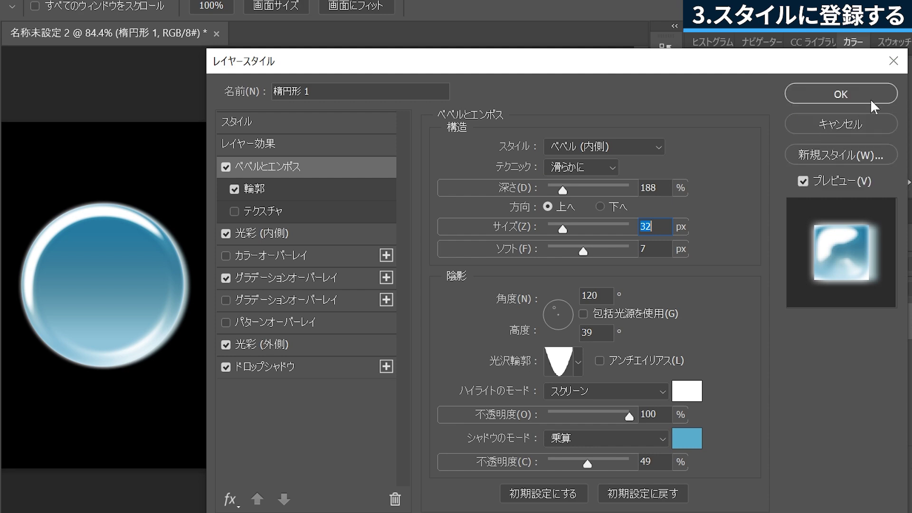
pyautogui.click(871, 95)
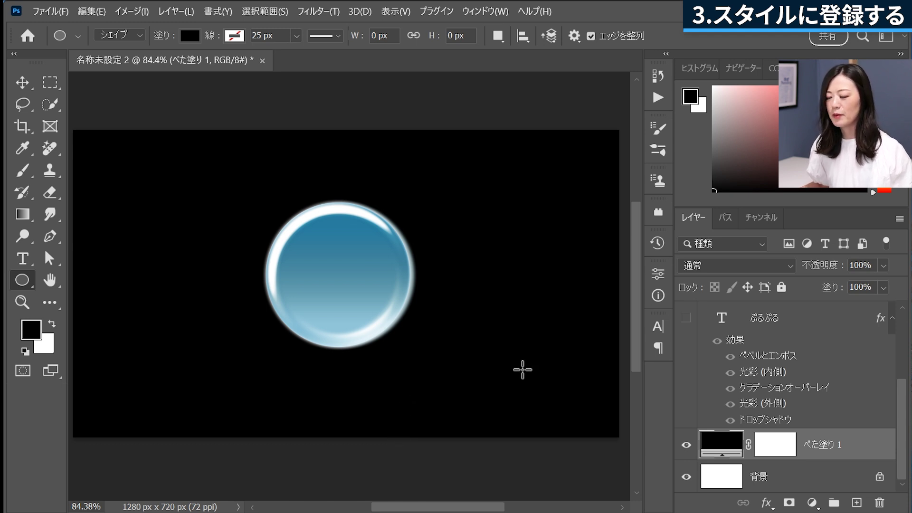
# Step: Hide the 楕円形 1 circle layer and make the ぷるぷる text layer visible again
pyautogui.scroll(3, 681, 321)
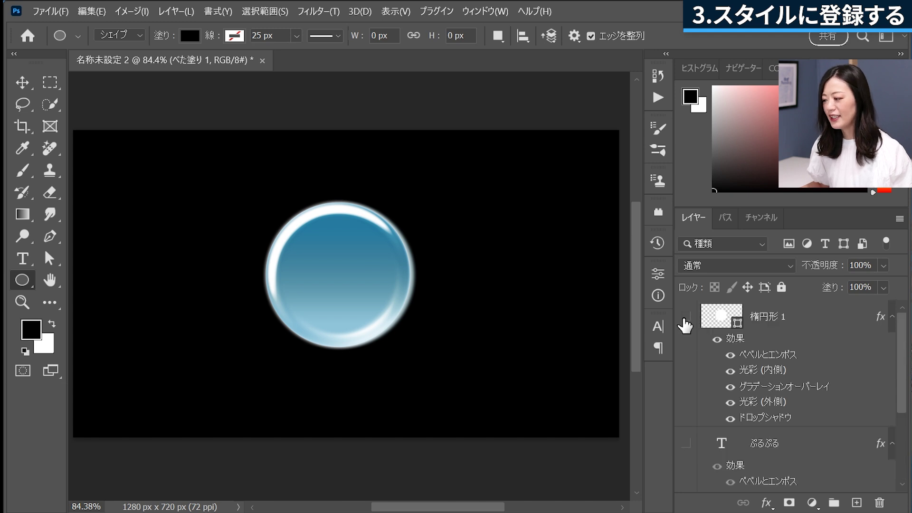
pyautogui.click(684, 315)
pyautogui.click(684, 444)
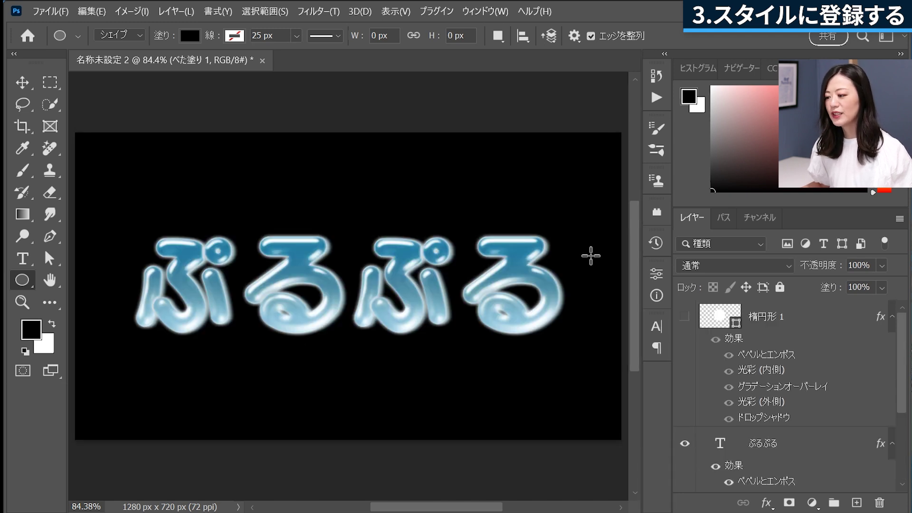